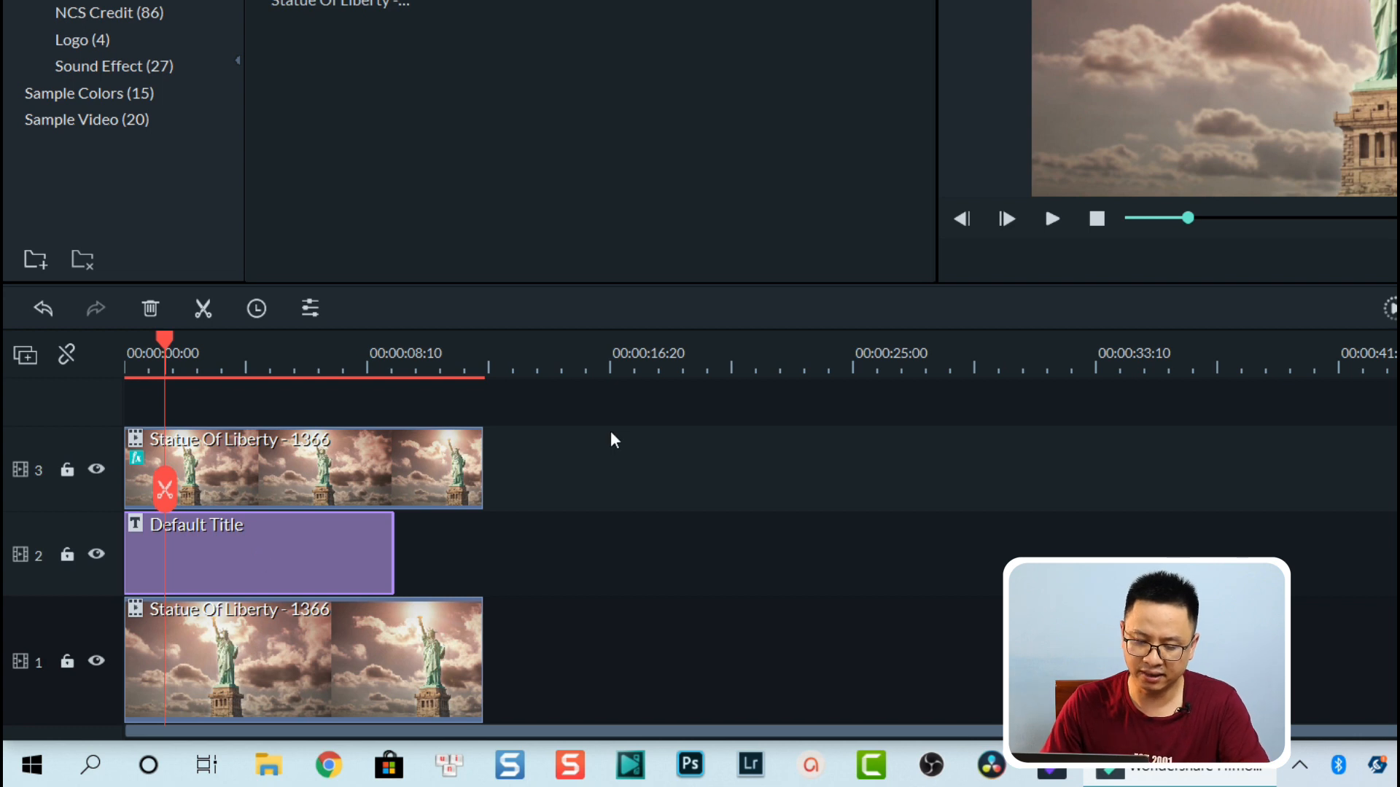
Delete both Statue Of Liberty clips and the Default Title from all three tracks.
left_click_drag(600, 431, 124, 724)
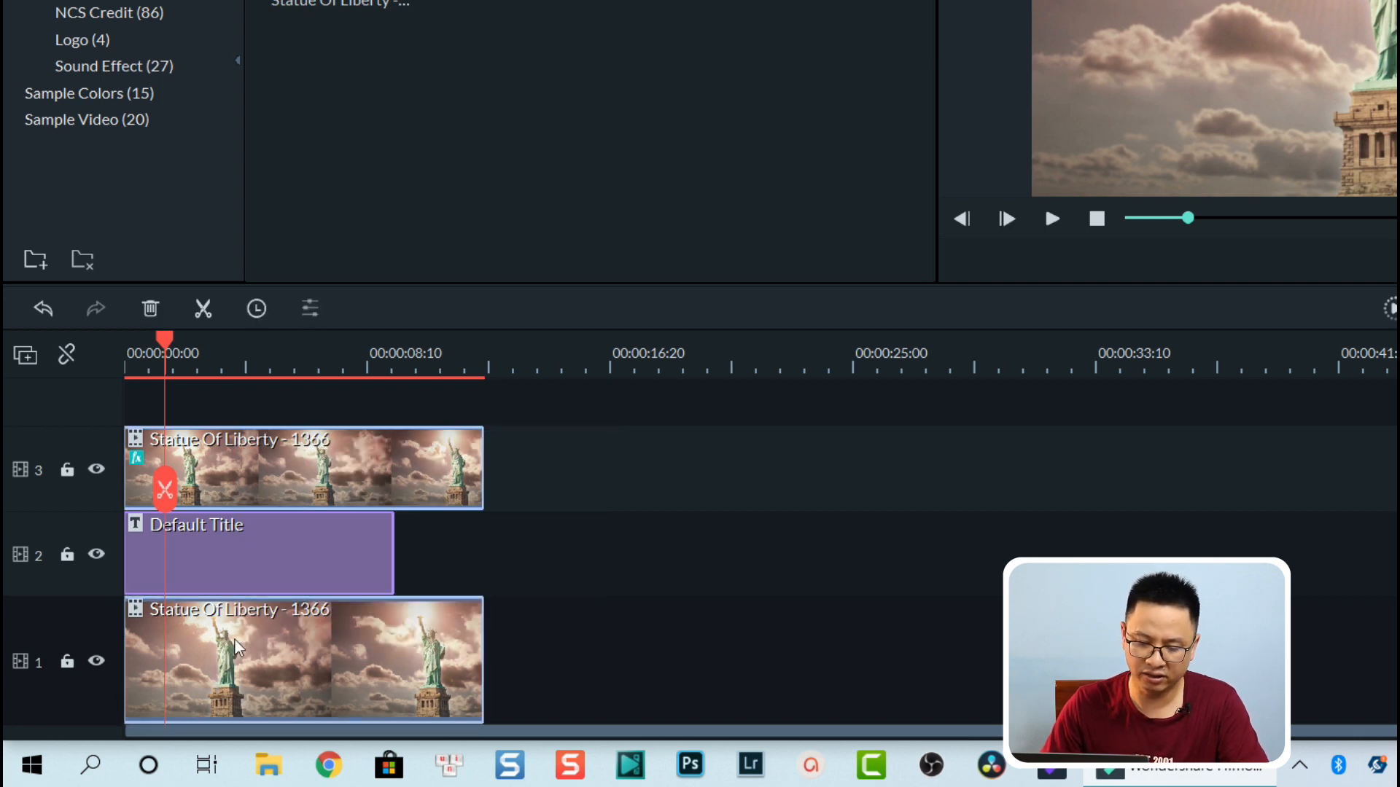
right_click(256, 522)
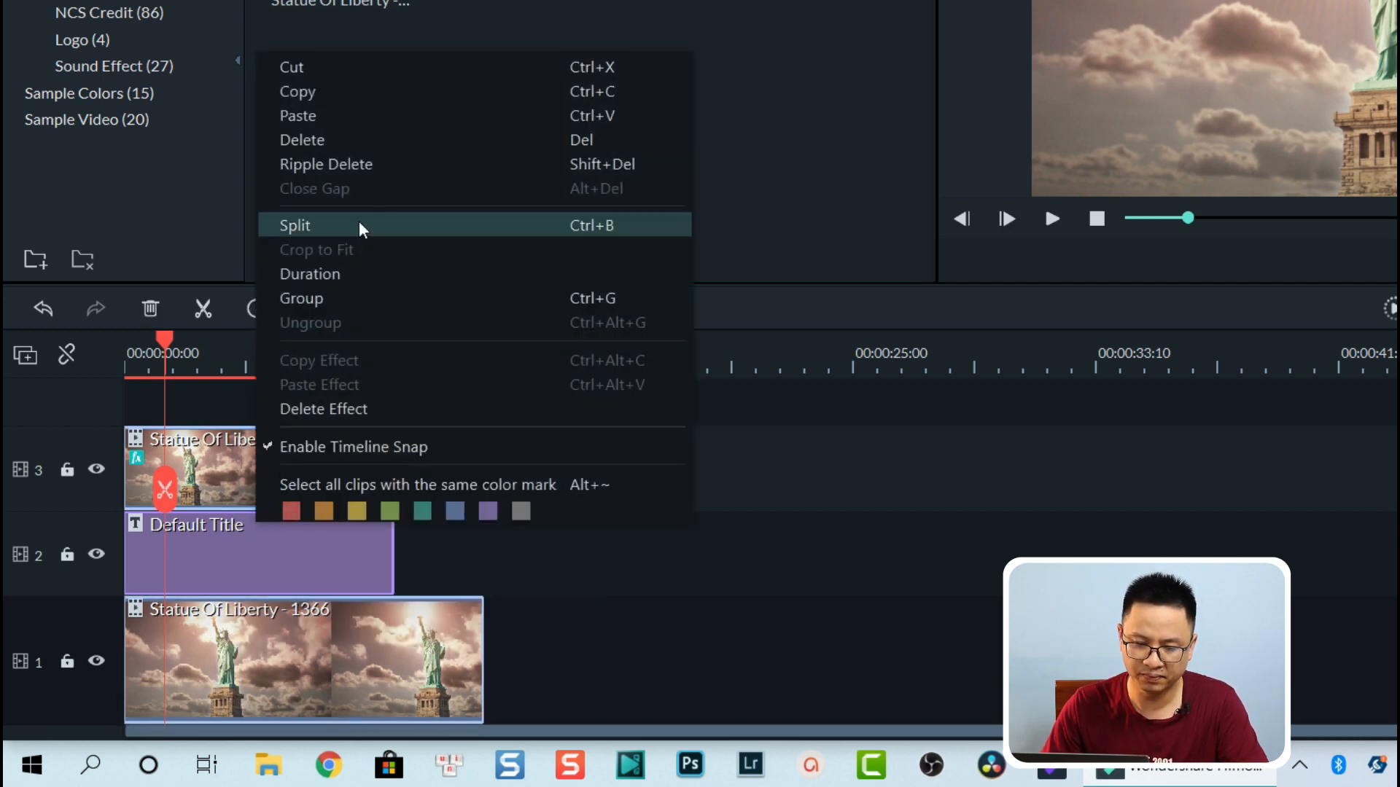
left_click(303, 146)
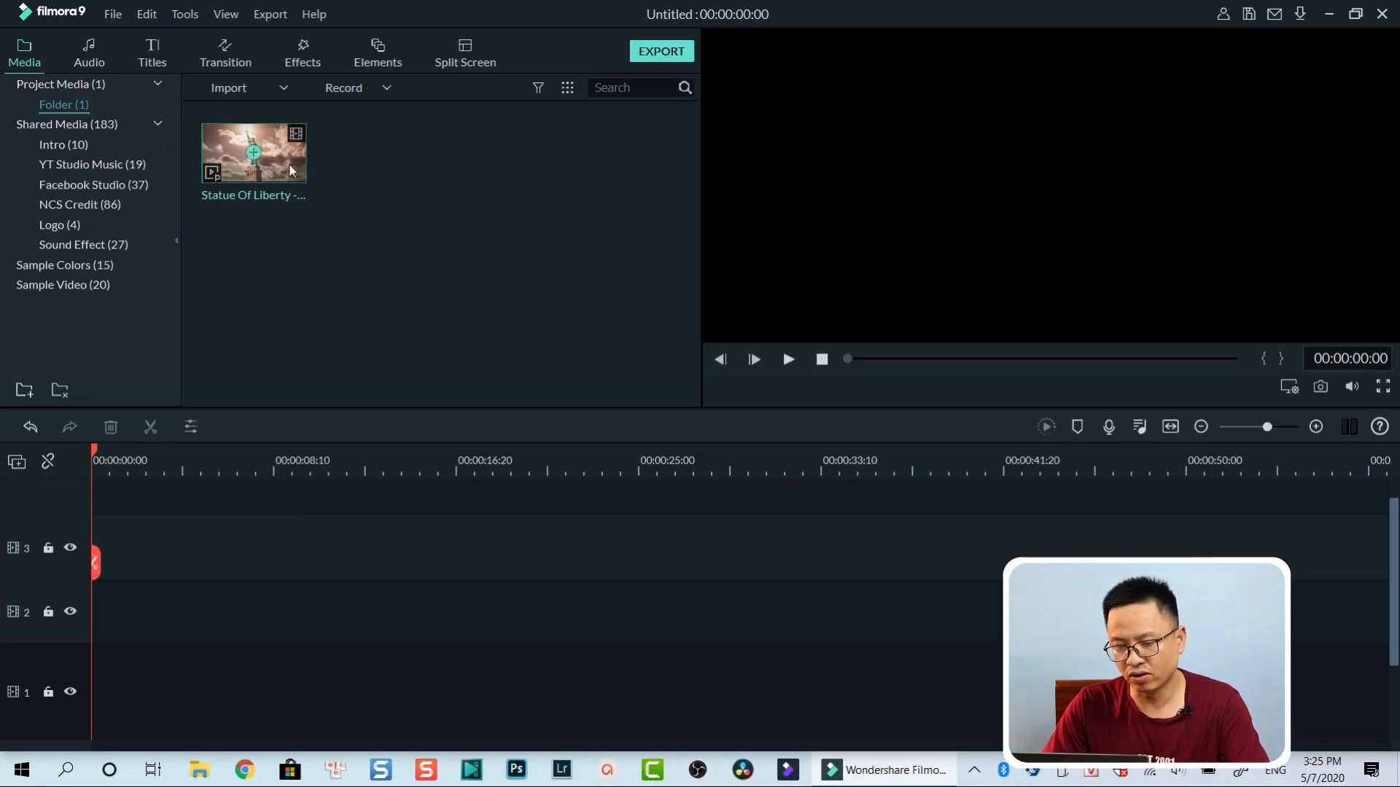
Place the Statue of Liberty clip at the start of track 2 and play it back.
left_click_drag(287, 164, 95, 624)
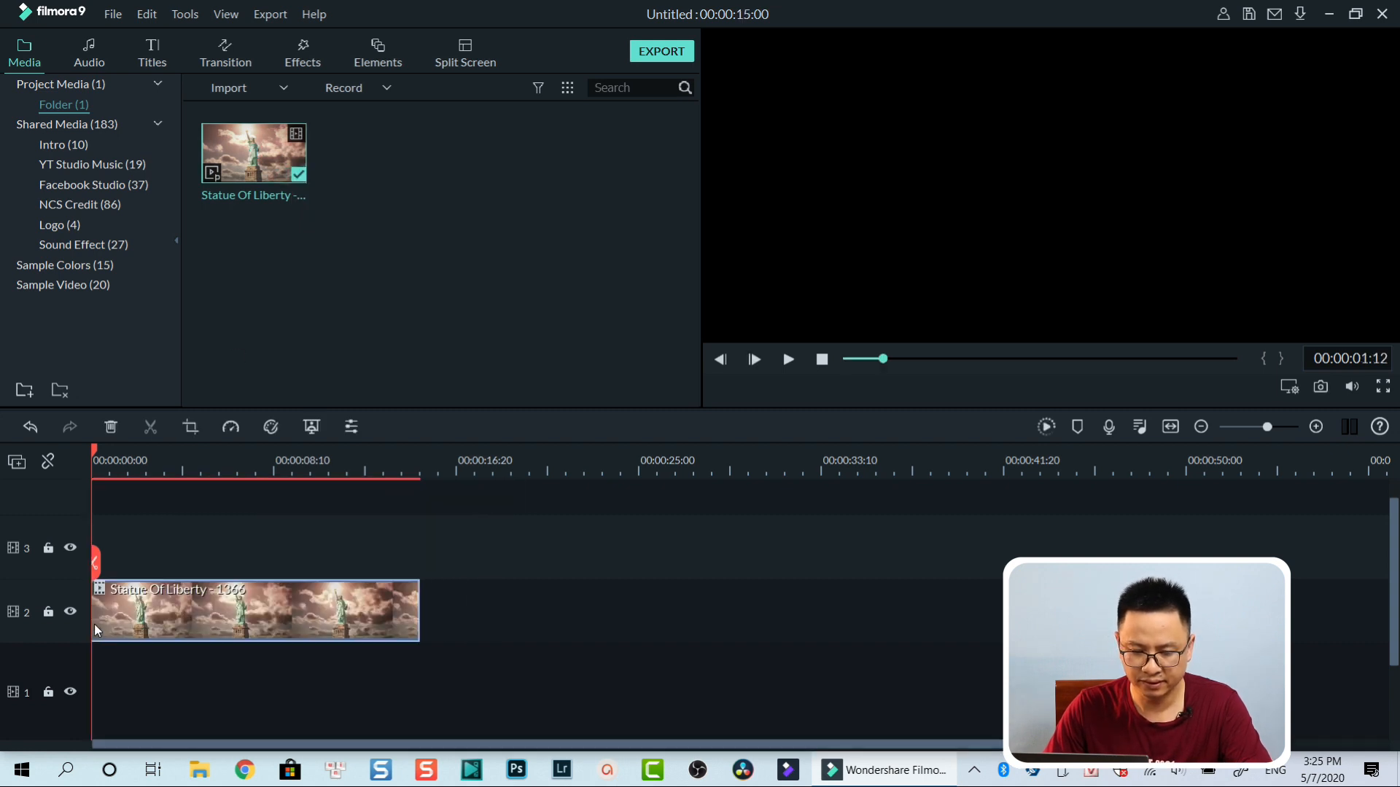
key("space")
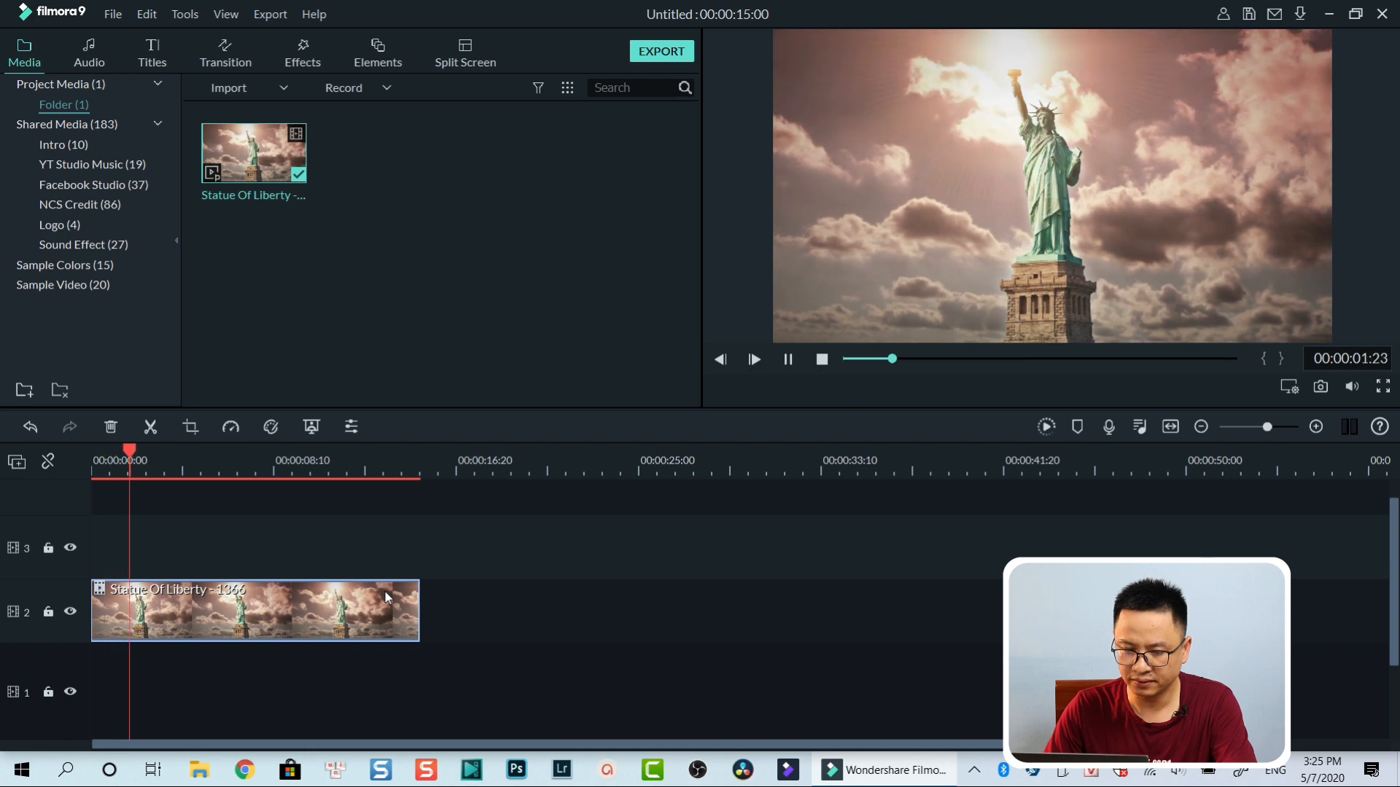
key("space")
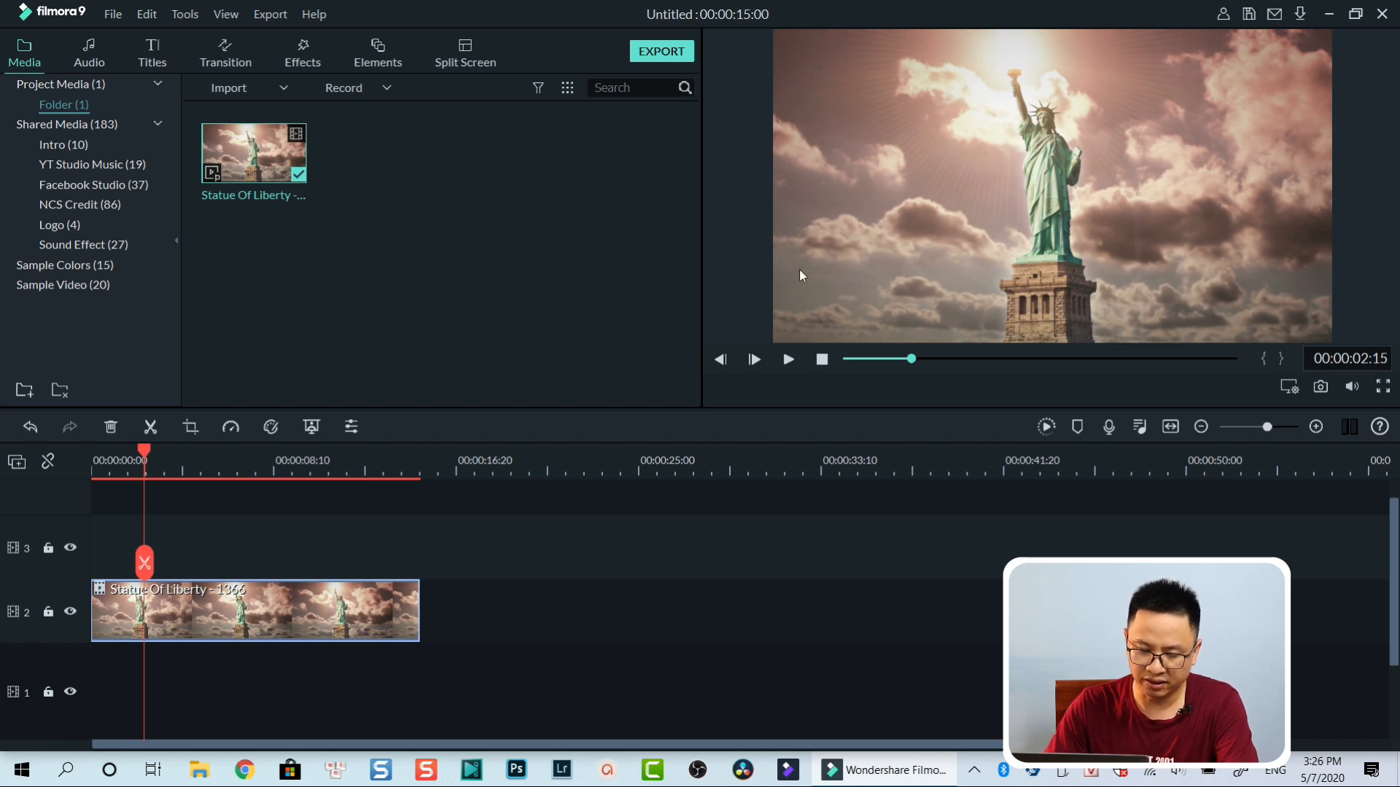
Copy the clip and paste a duplicate onto track 3 starting at 0:00.
right_click(225, 616)
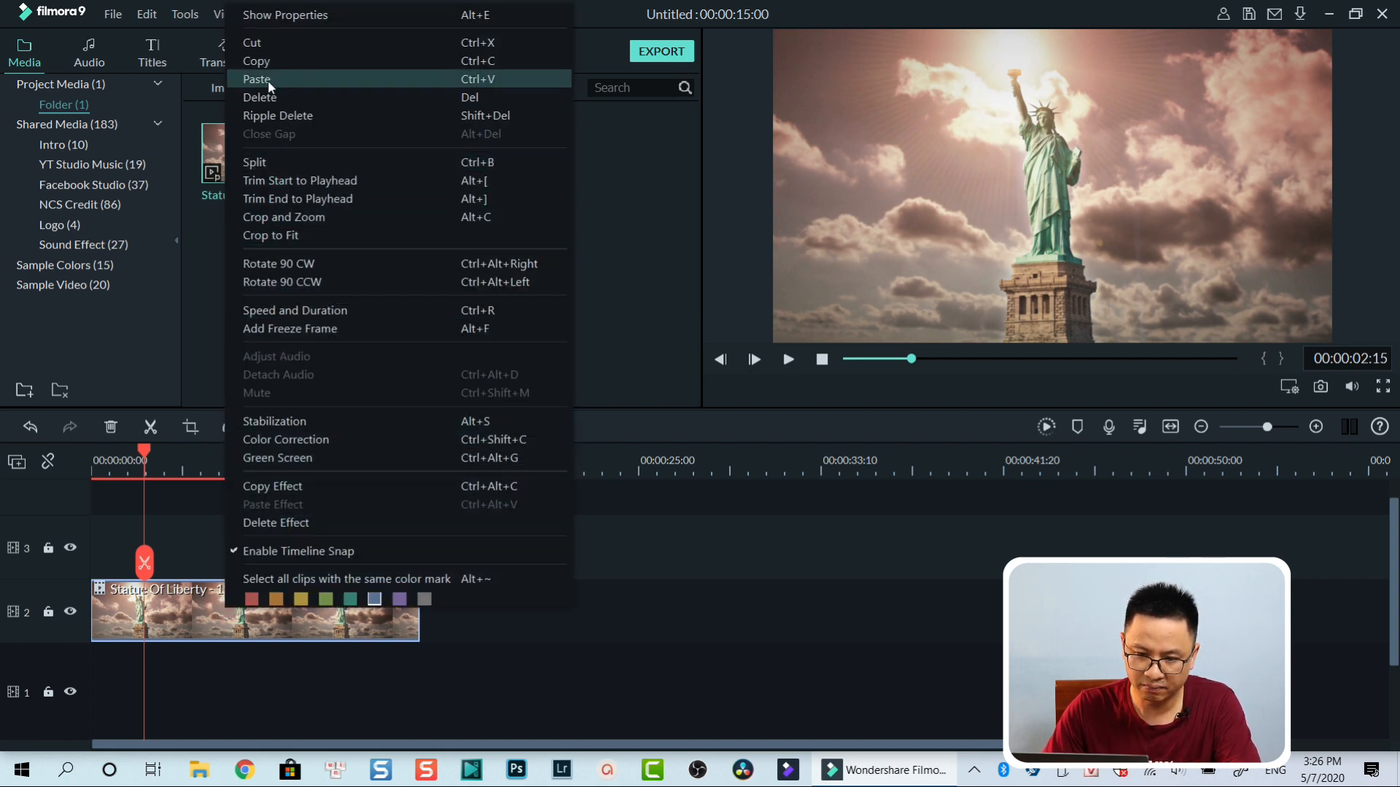
left_click(264, 62)
left_click(487, 461)
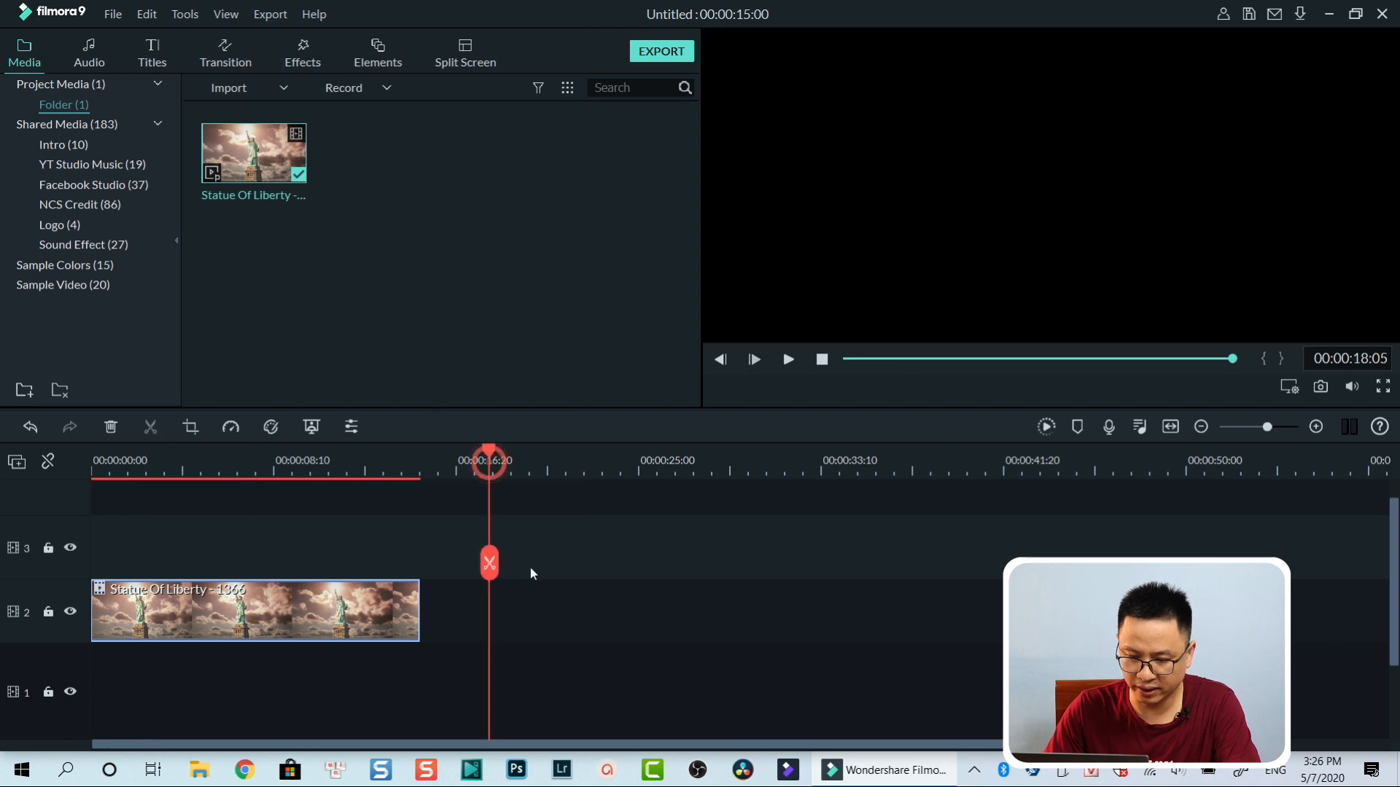
right_click(541, 593)
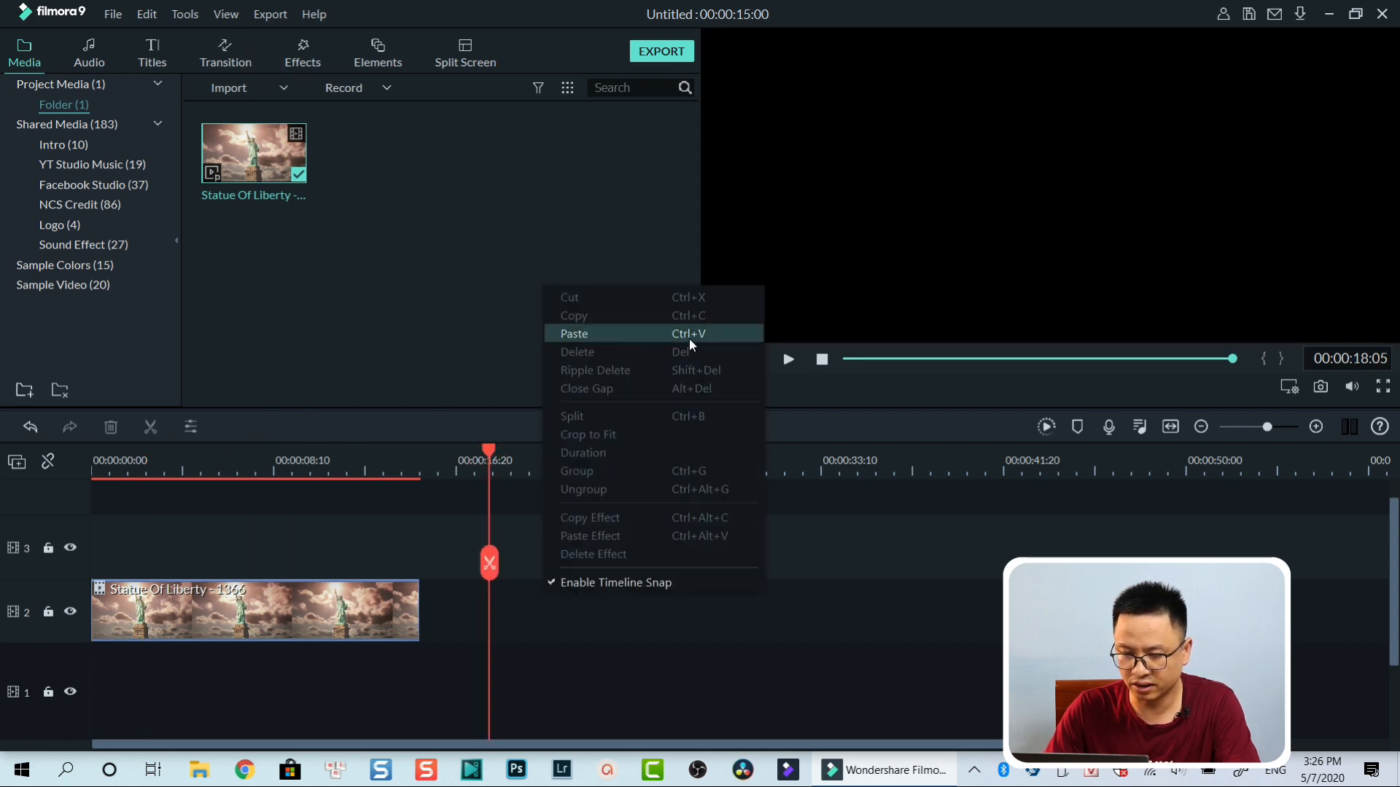
left_click(592, 336)
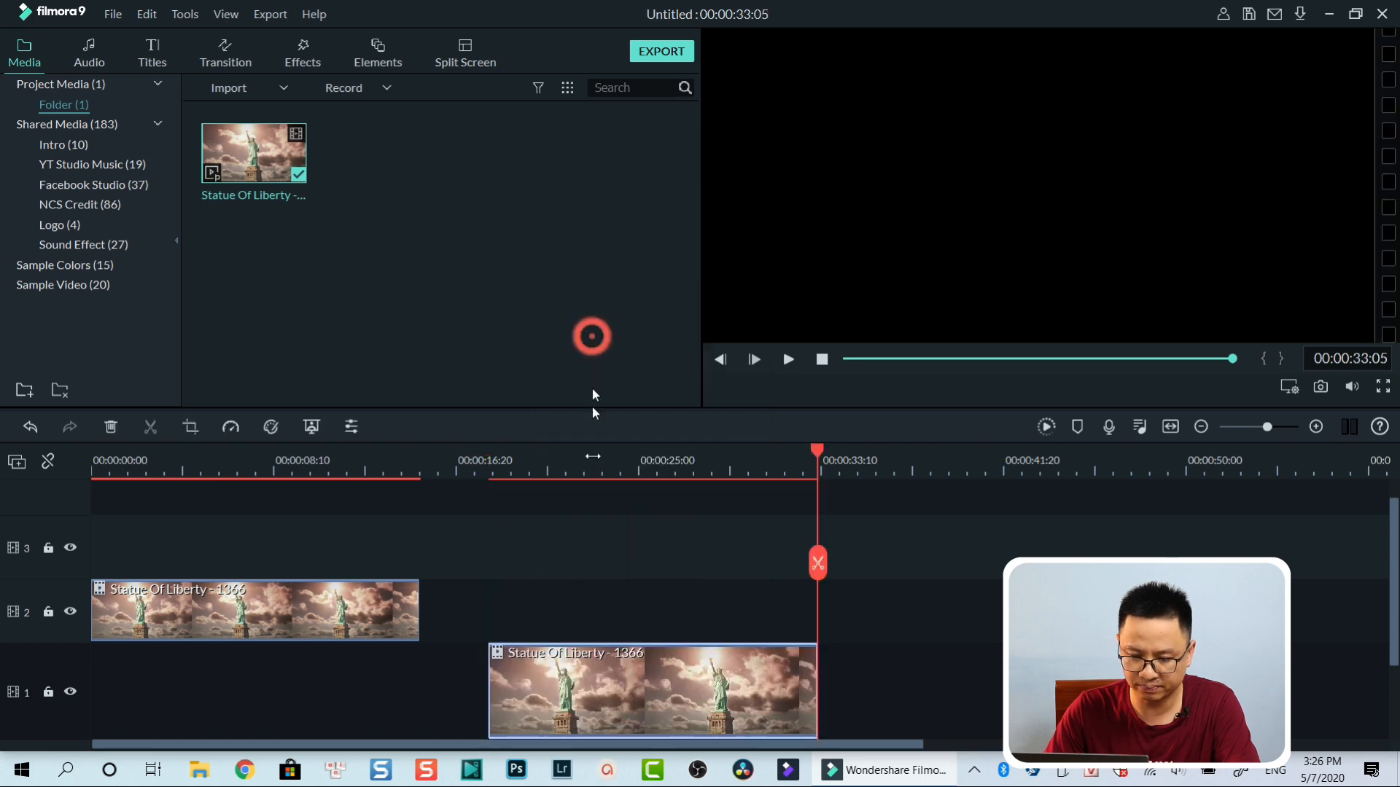
left_click_drag(563, 679, 155, 531)
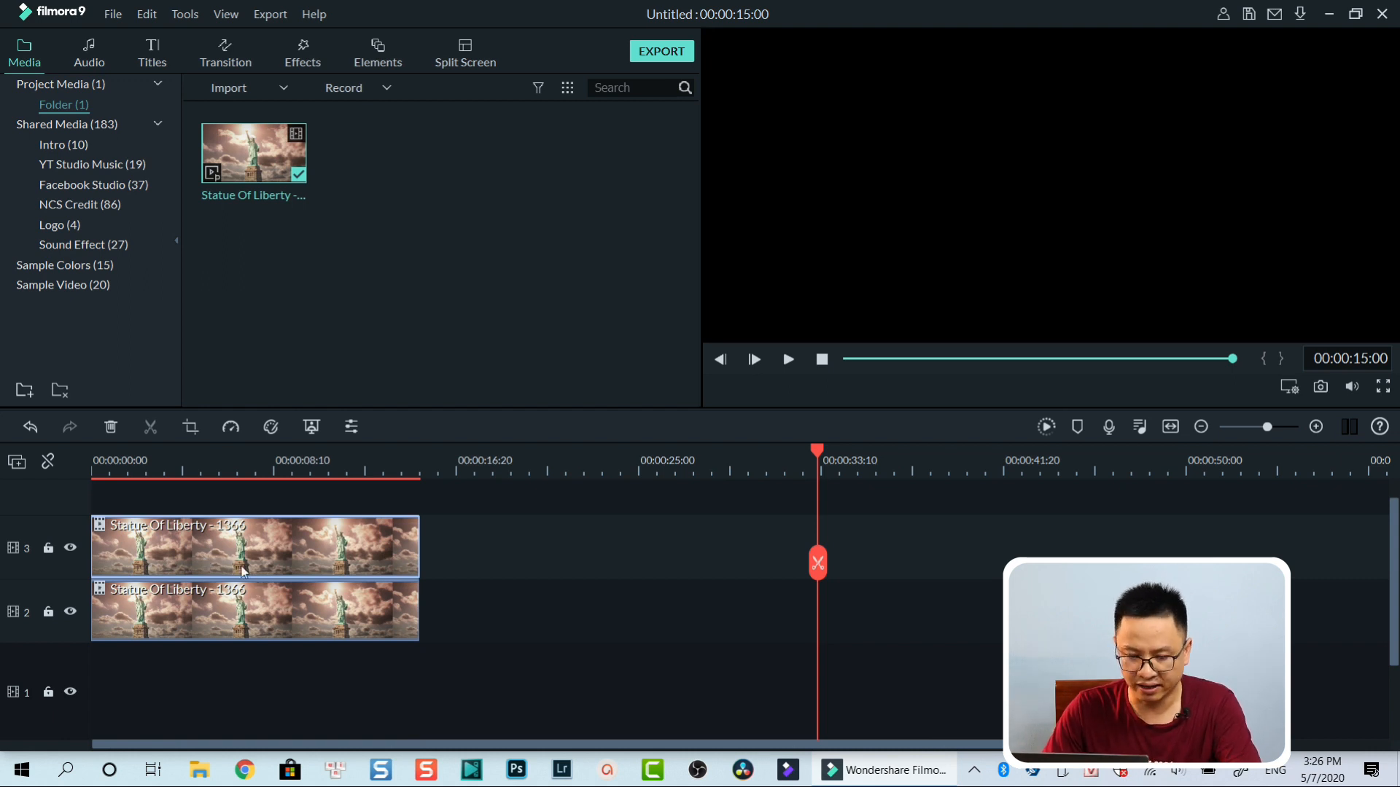
Rewind to the beginning and preview the stacked clips for about two seconds.
left_click(112, 464)
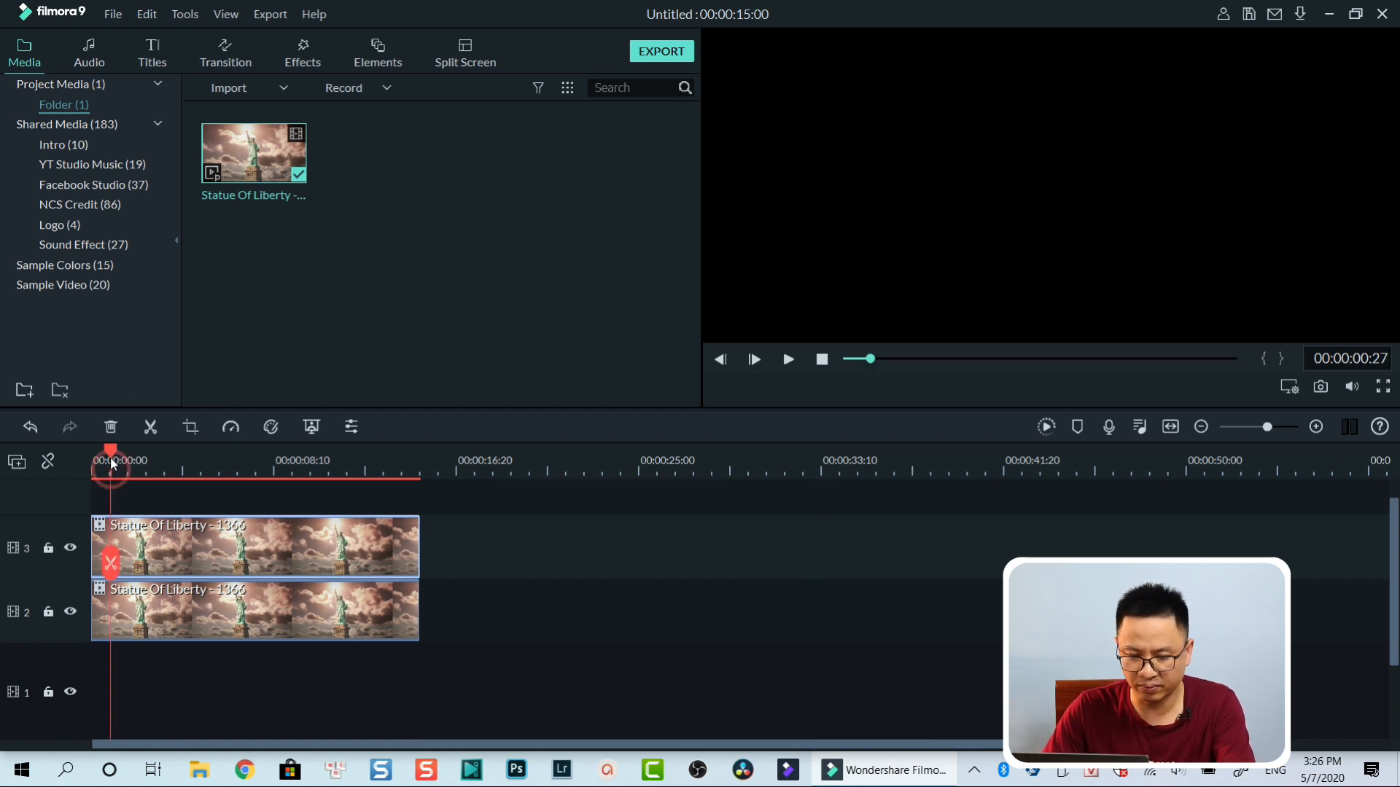
left_click_drag(112, 451, 85, 458)
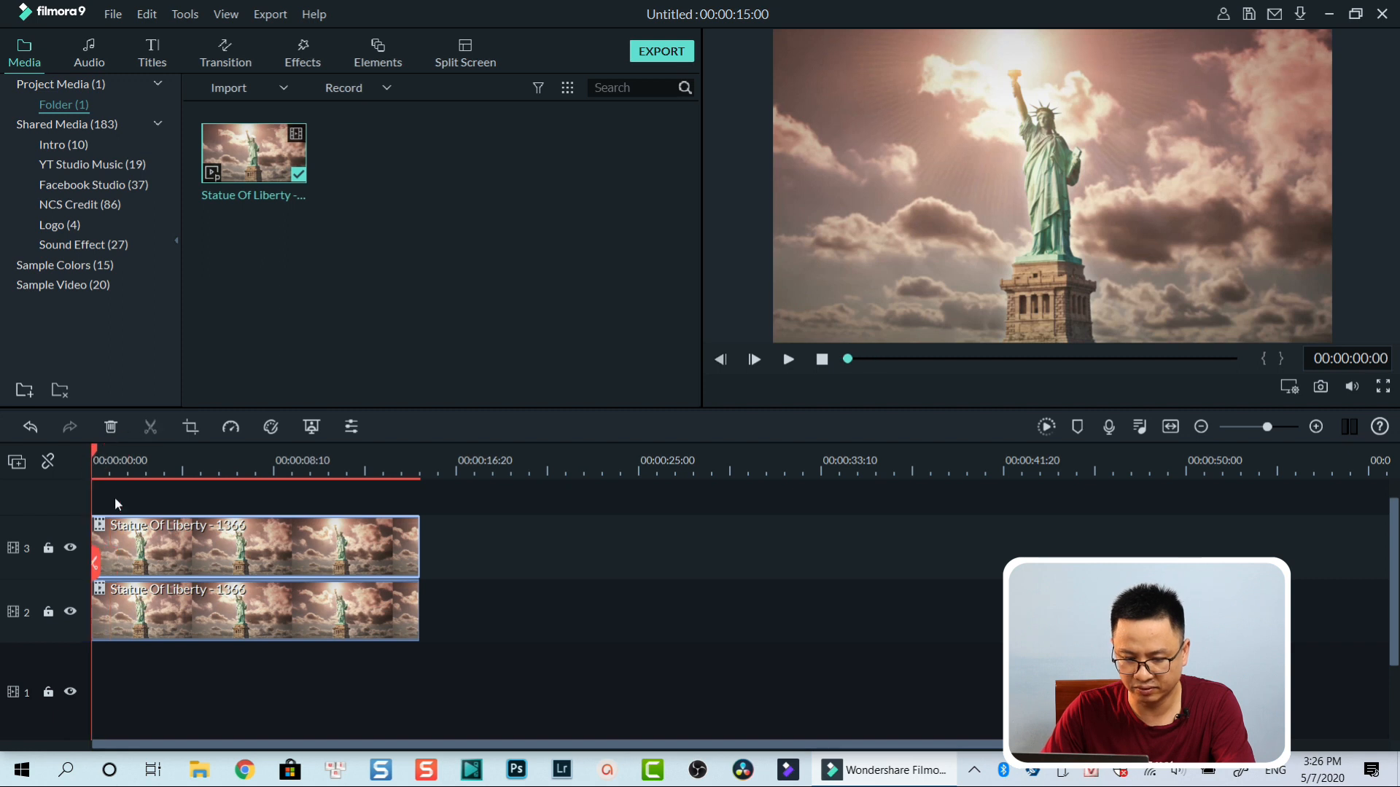
key("space")
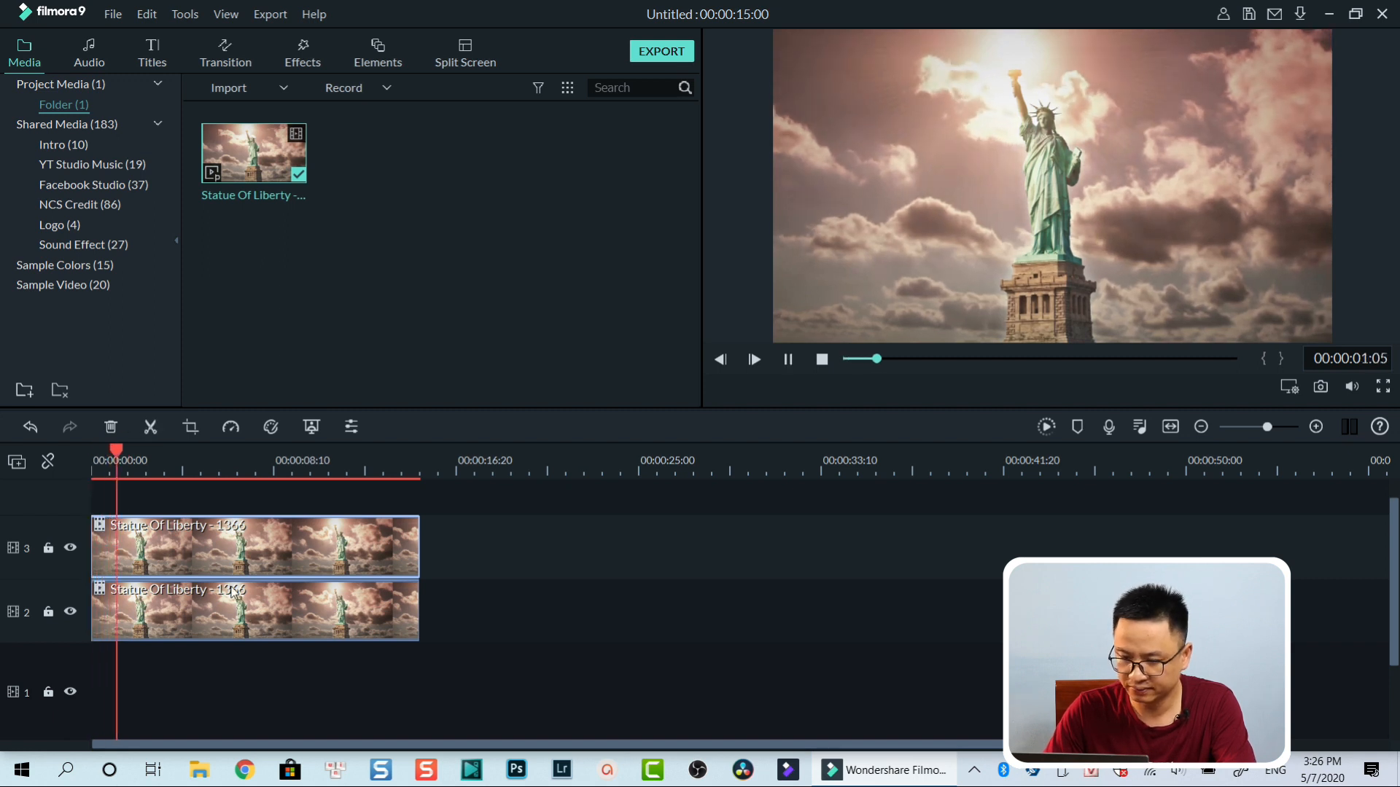
key("space")
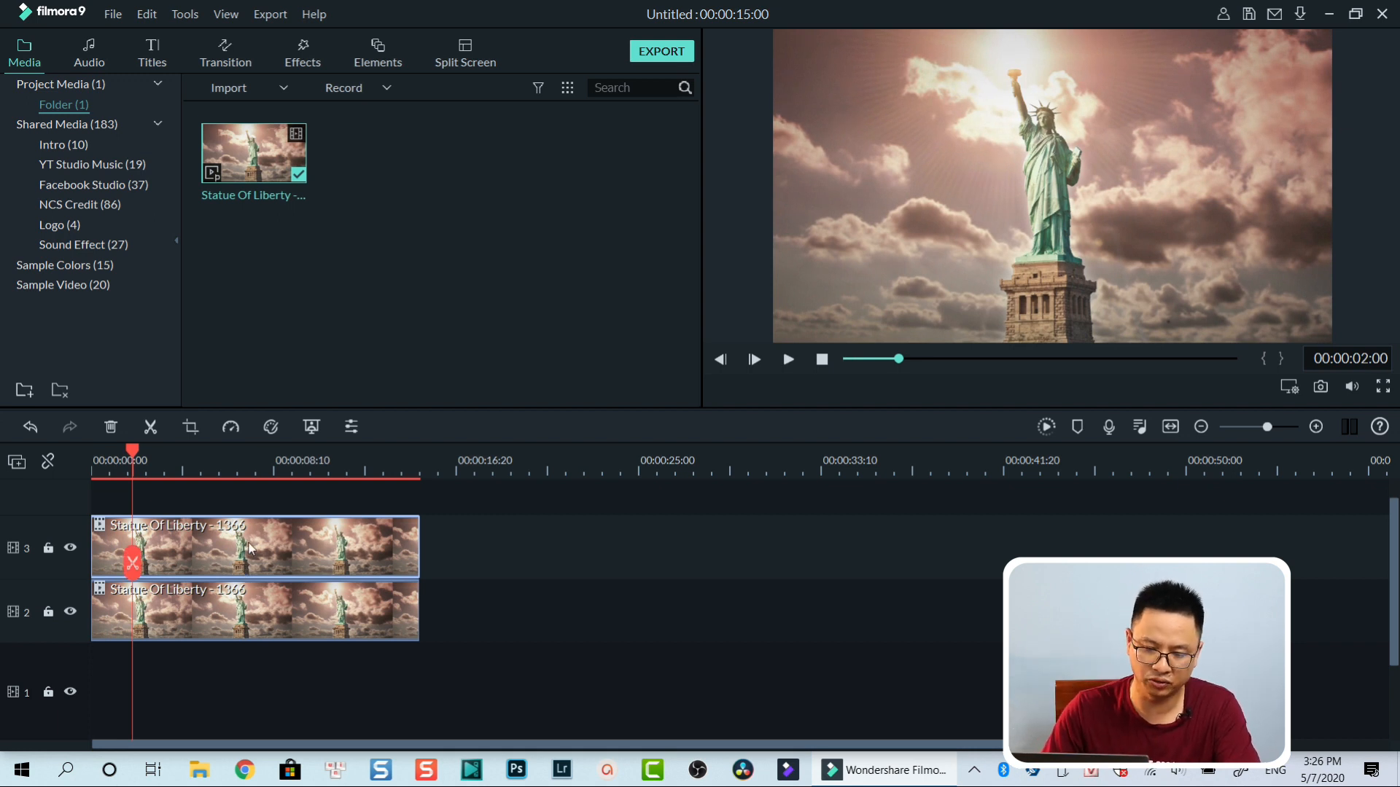
Drag Image Mask from Effects > Included > Utility onto the track 3 clip.
left_click(220, 549)
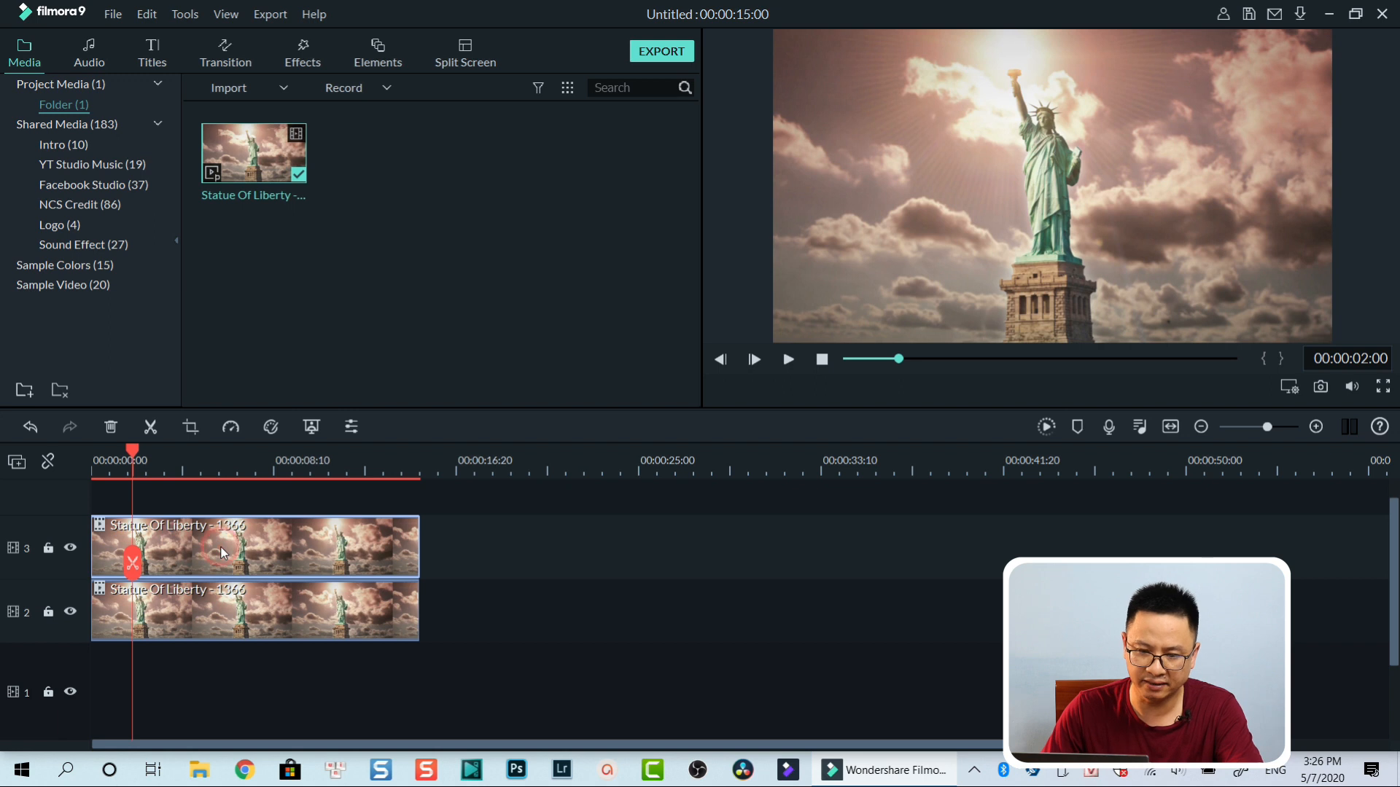
left_click(292, 61)
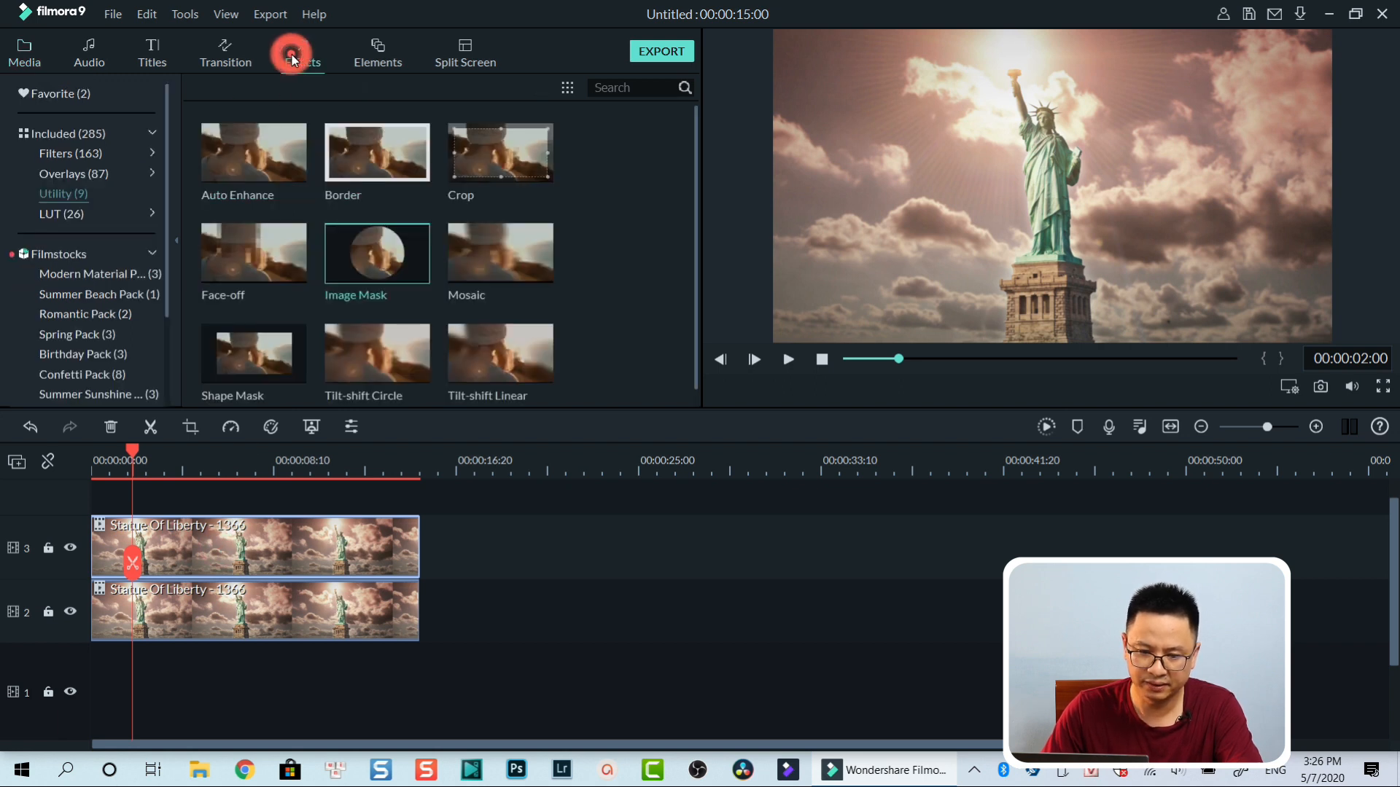
left_click(54, 134)
left_click(58, 195)
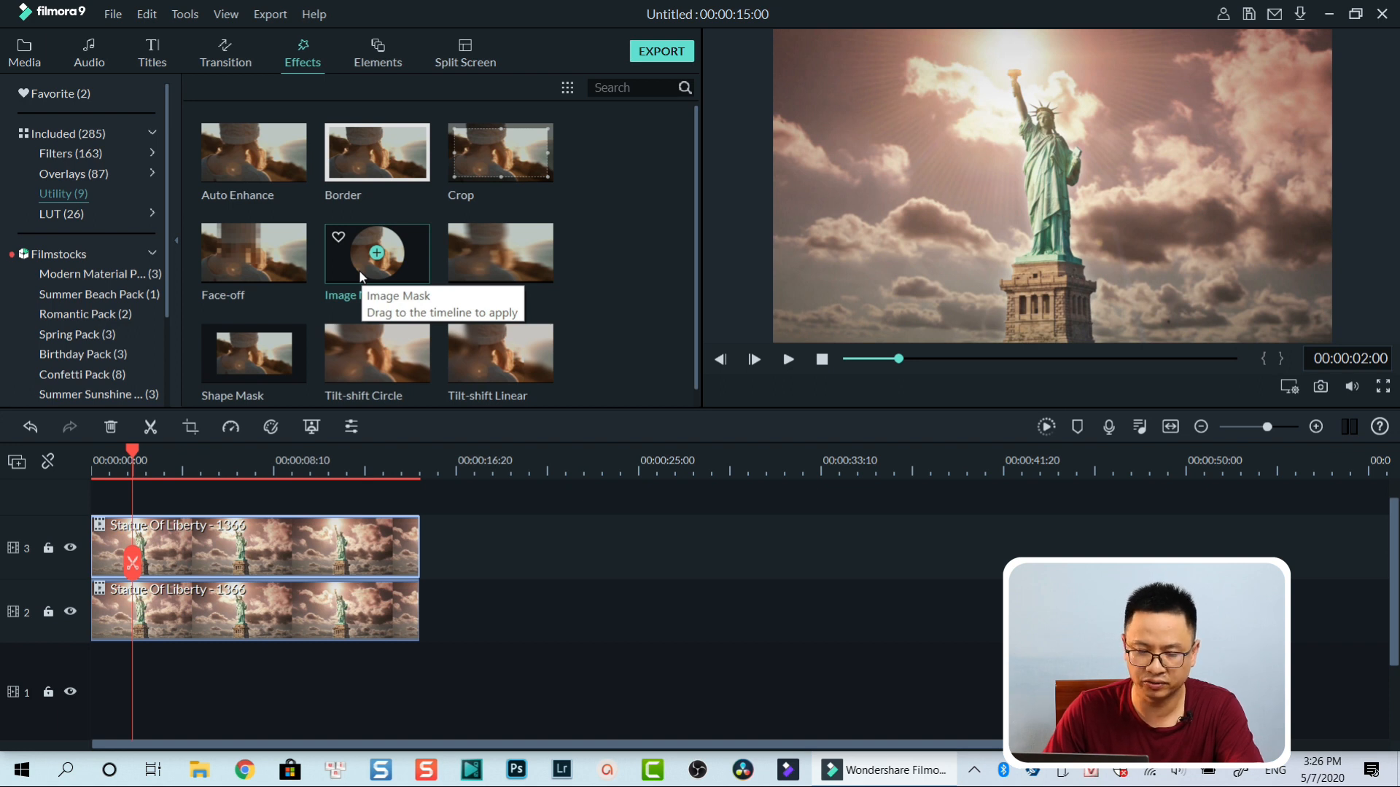
left_click_drag(361, 276, 170, 548)
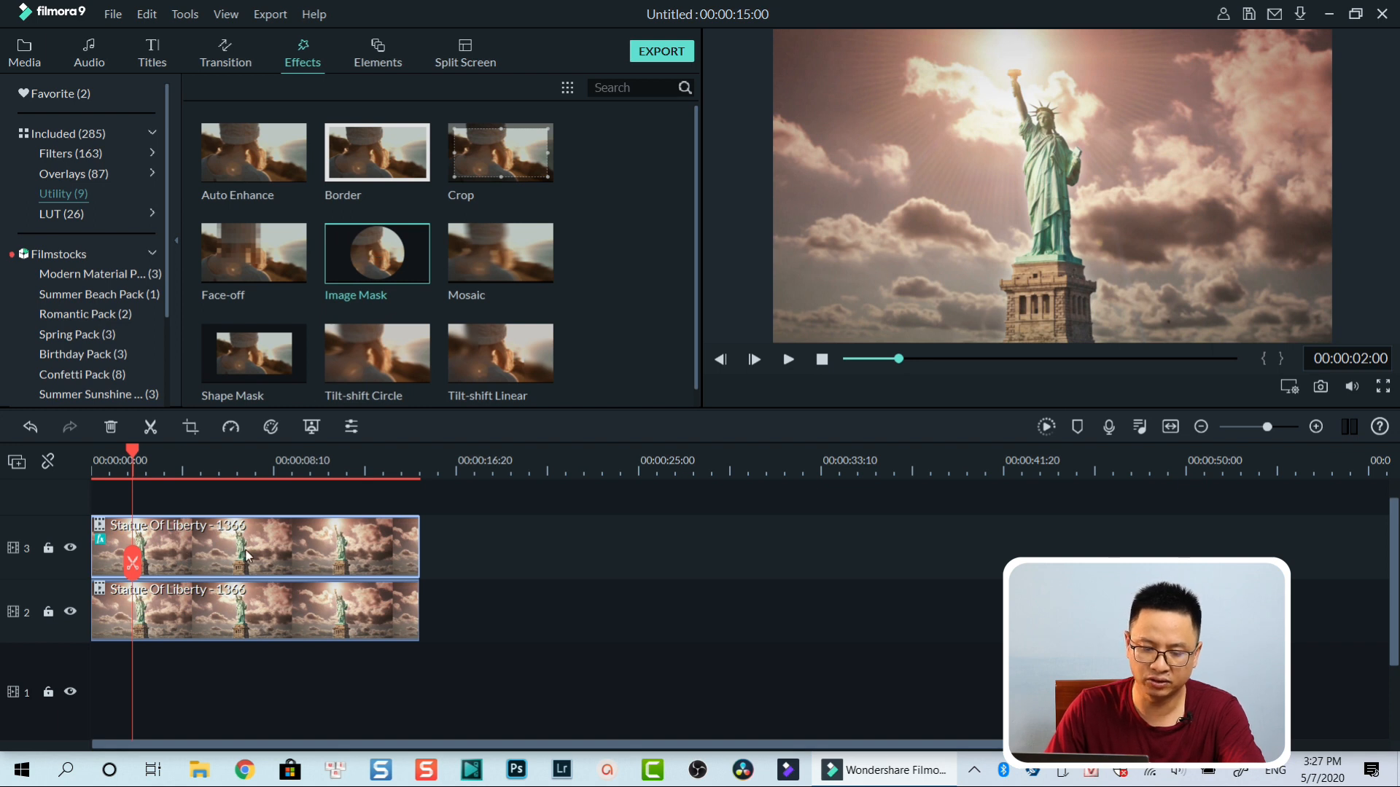
double_click(207, 559)
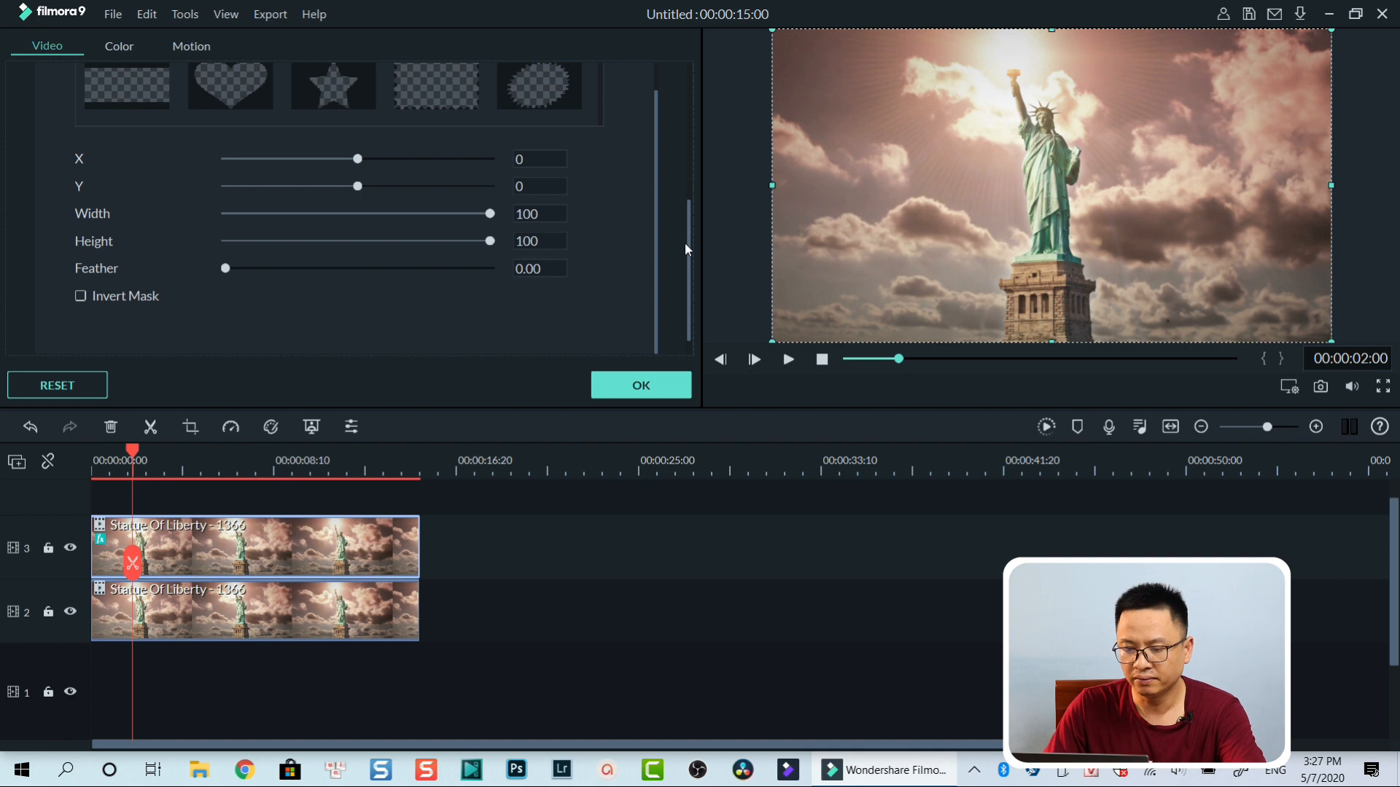
Scroll the track 3 clip's Video settings to Image Mask and browse the preset mask shapes.
left_click_drag(690, 239, 691, 85)
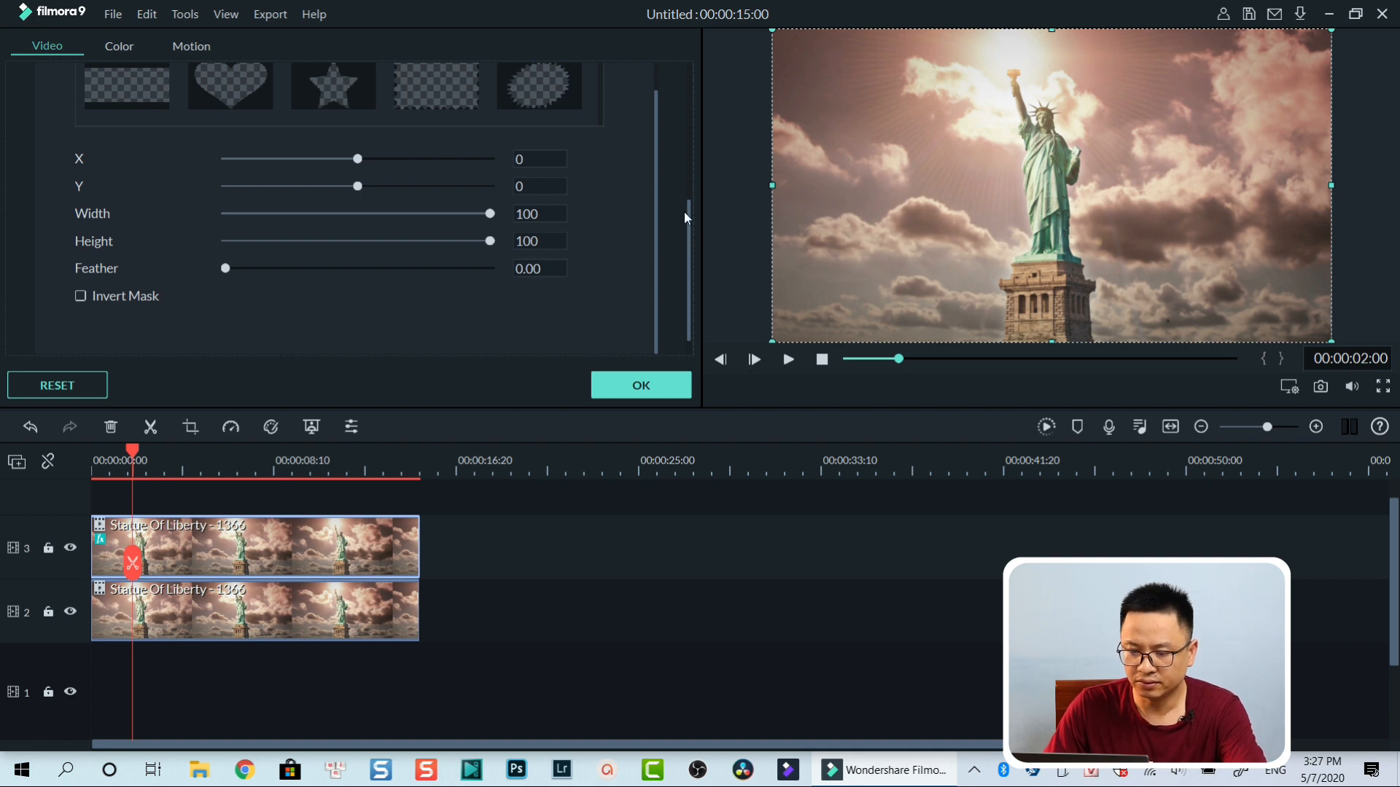
left_click_drag(690, 218, 687, 65)
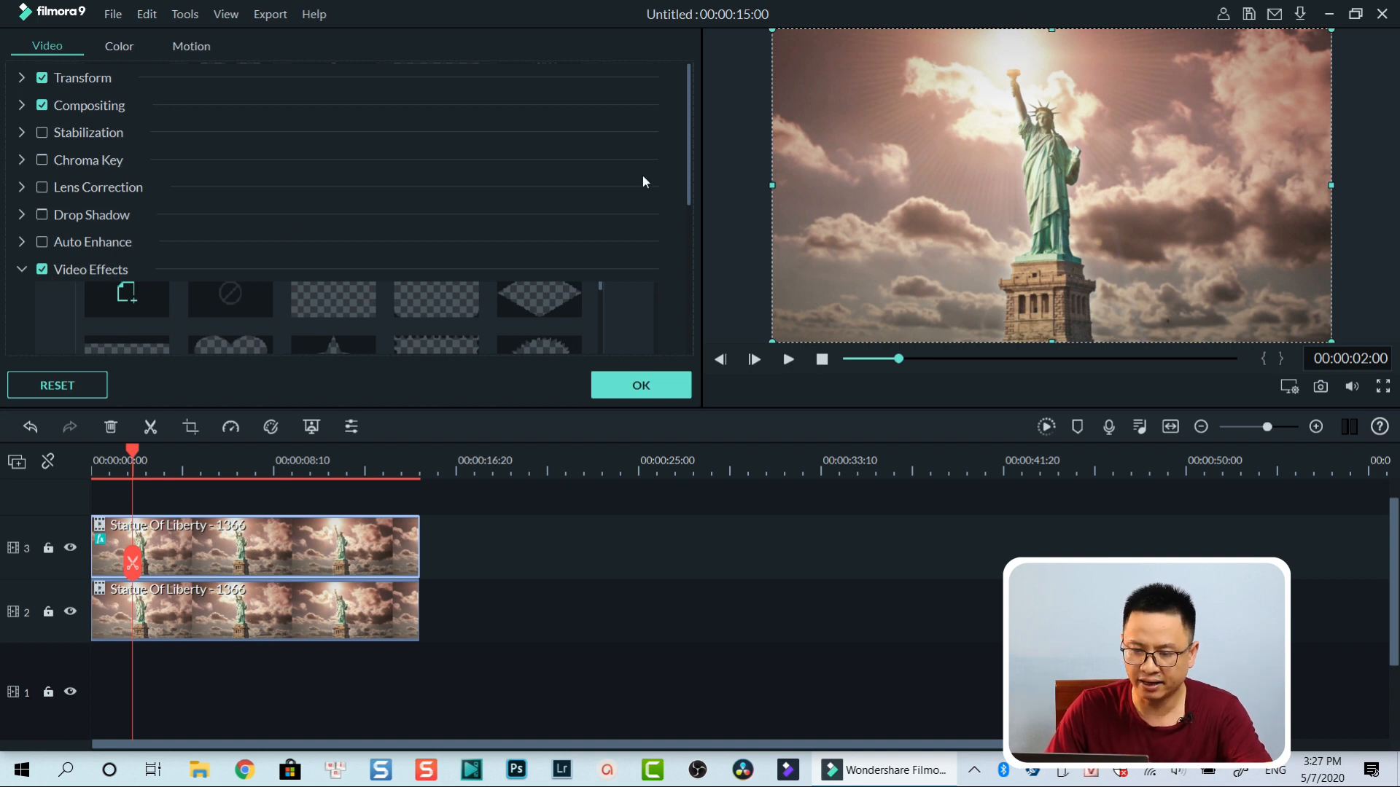
left_click_drag(688, 158, 685, 210)
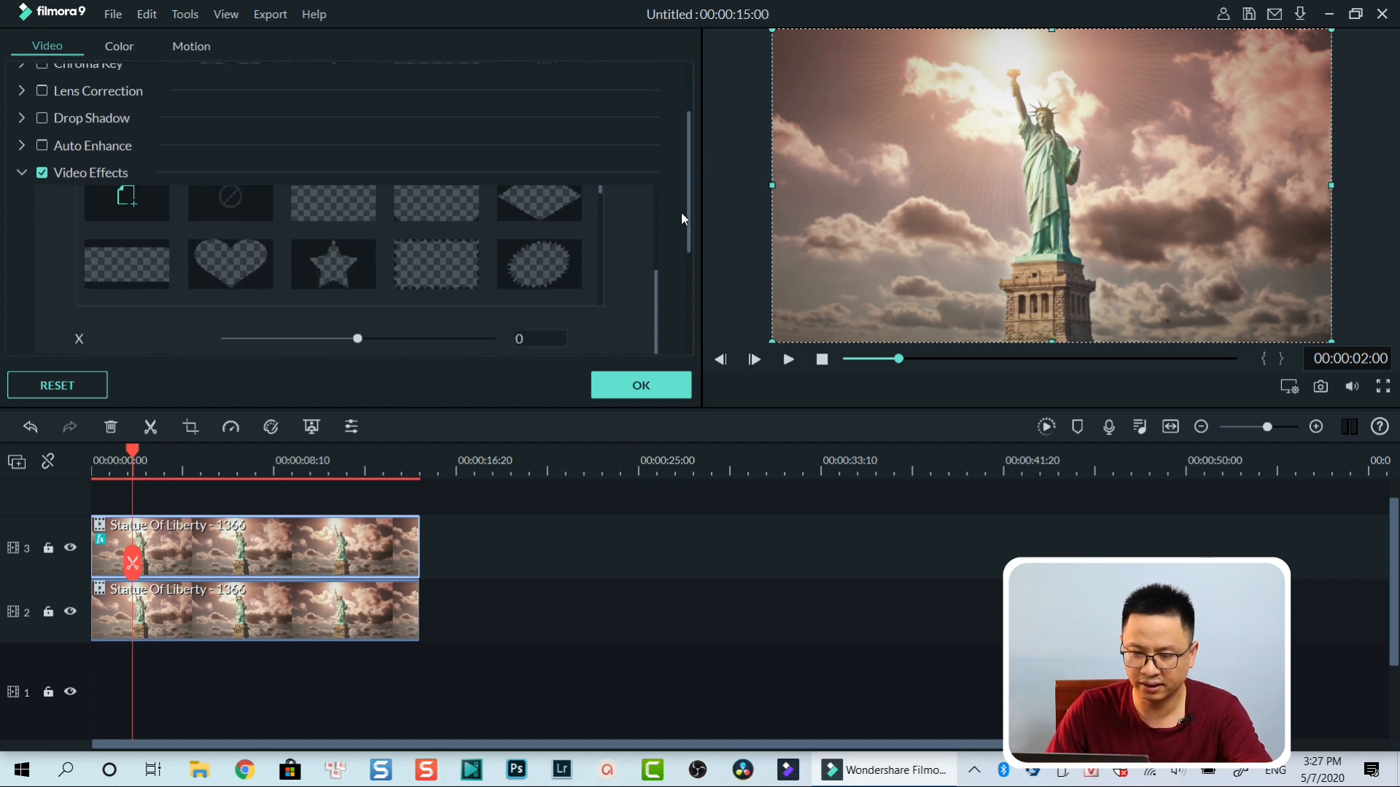
left_click_drag(658, 288, 659, 204)
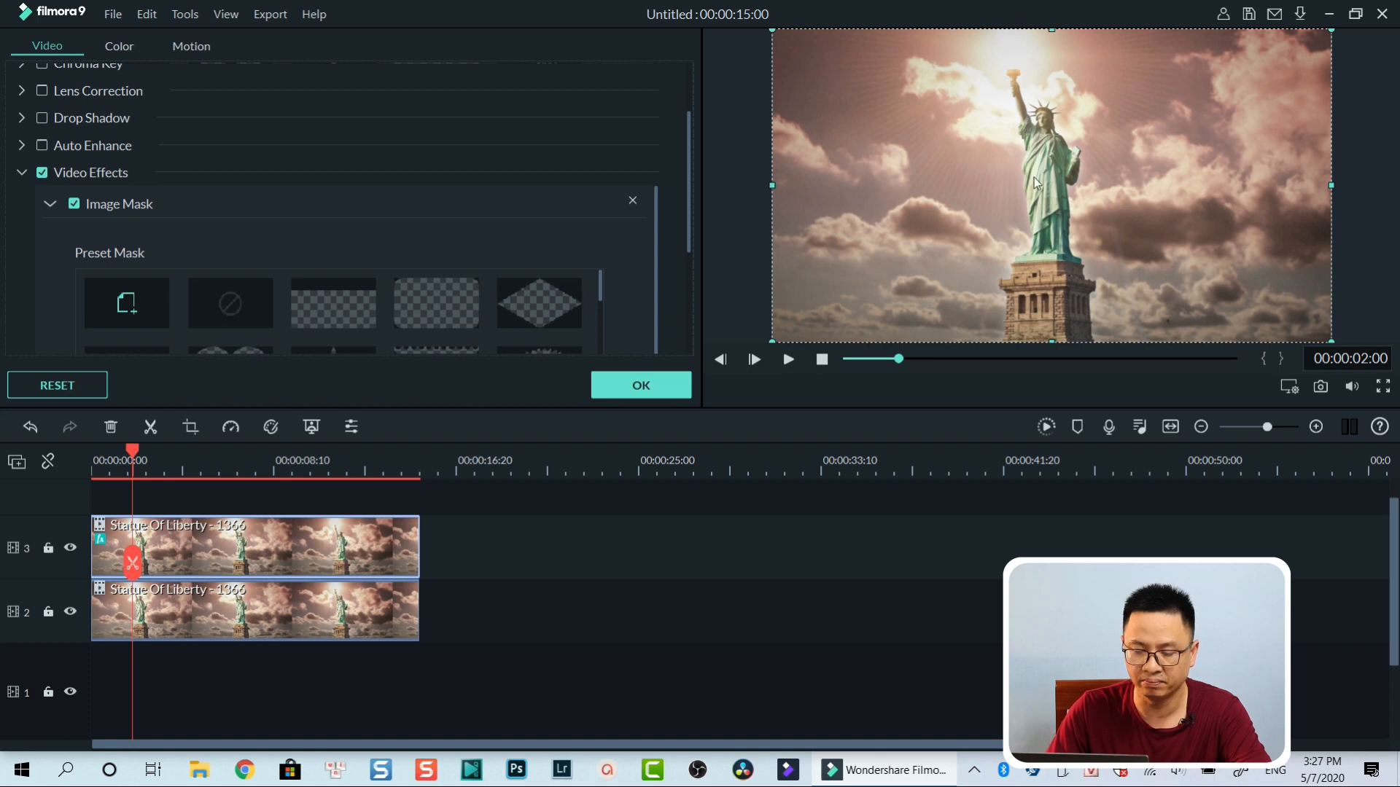
mouse_move(599, 278)
left_mouse_down()
mouse_move(594, 368)
mouse_move(602, 301)
left_mouse_up()
scroll(629, 270, "down", 2)
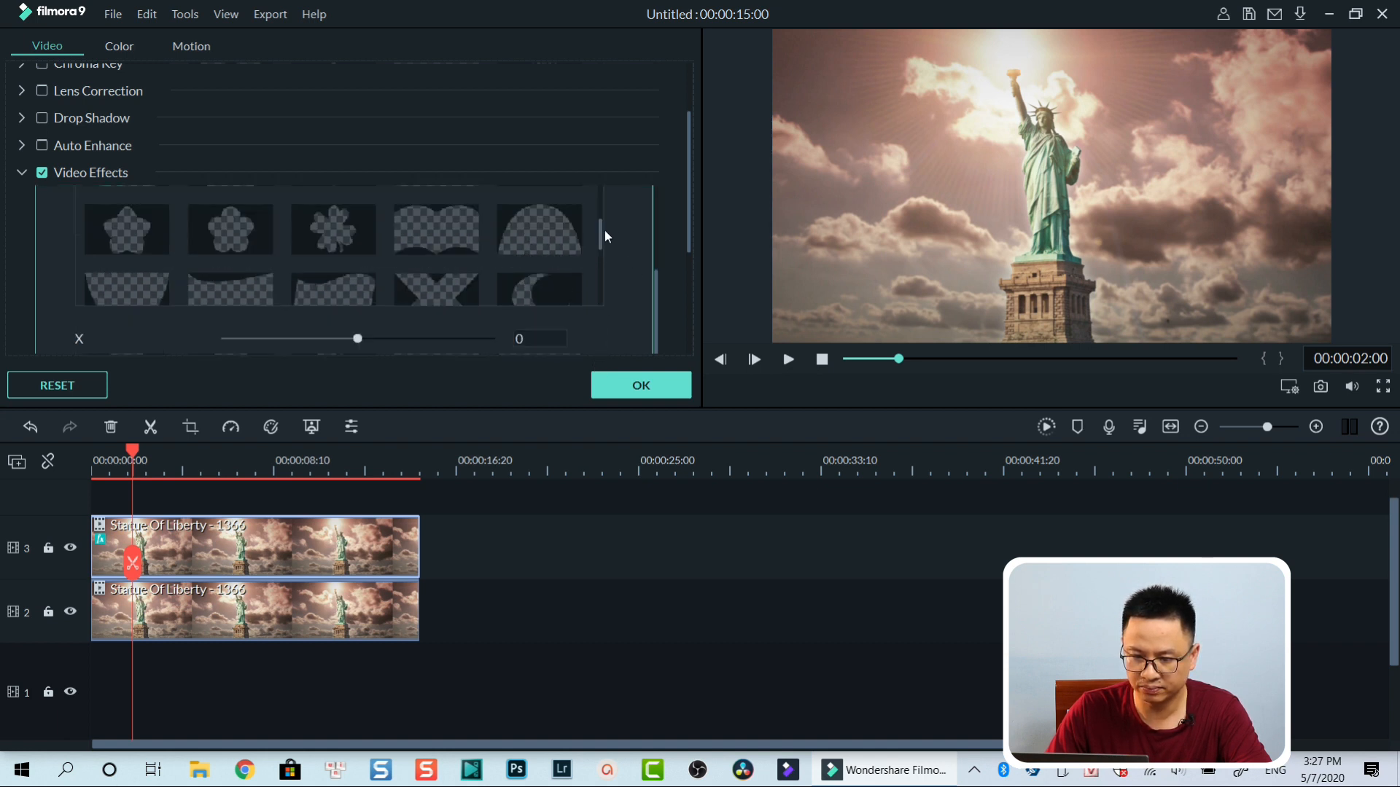
left_click_drag(601, 232, 602, 282)
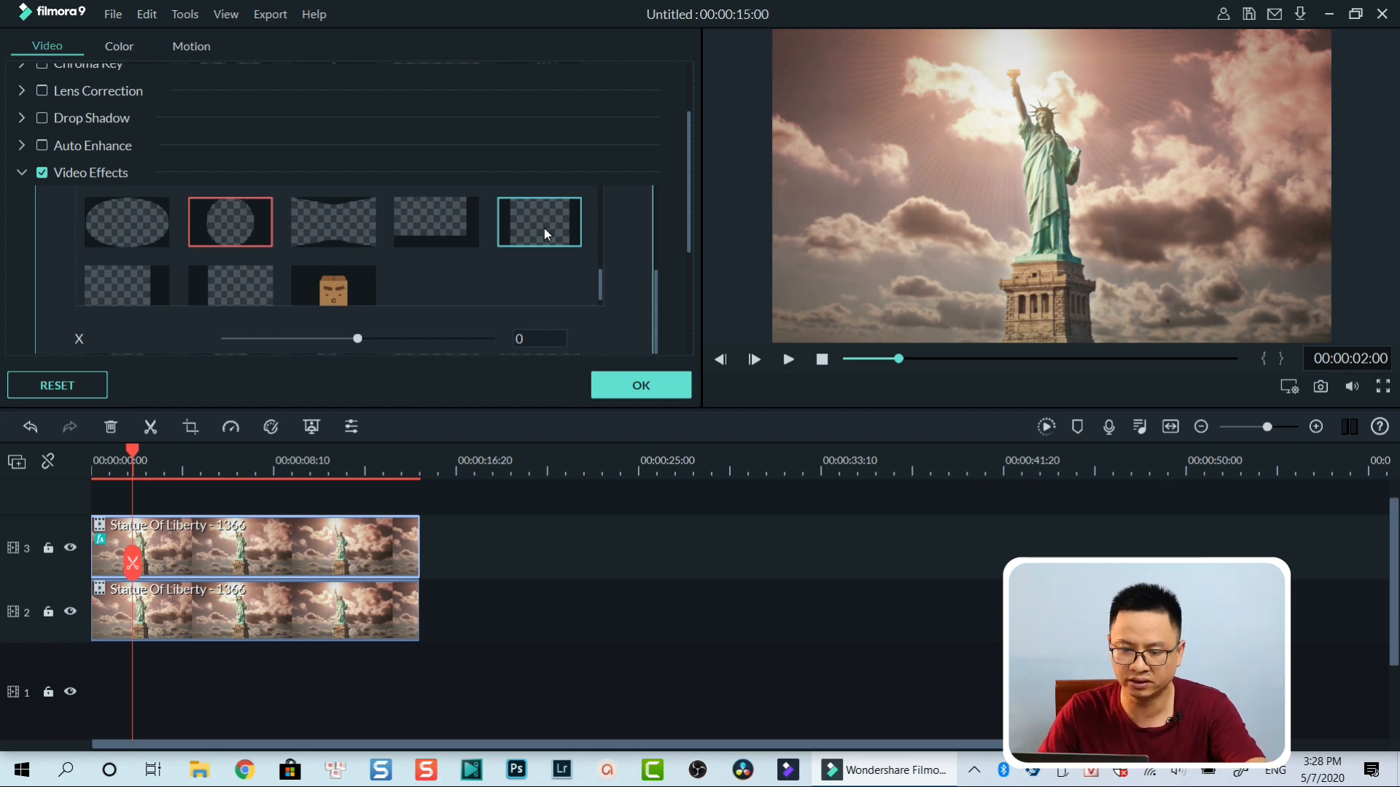
Pick the strip mask, hide track 2, set Width 14 and Feather 26.21, and confirm.
left_click(554, 231)
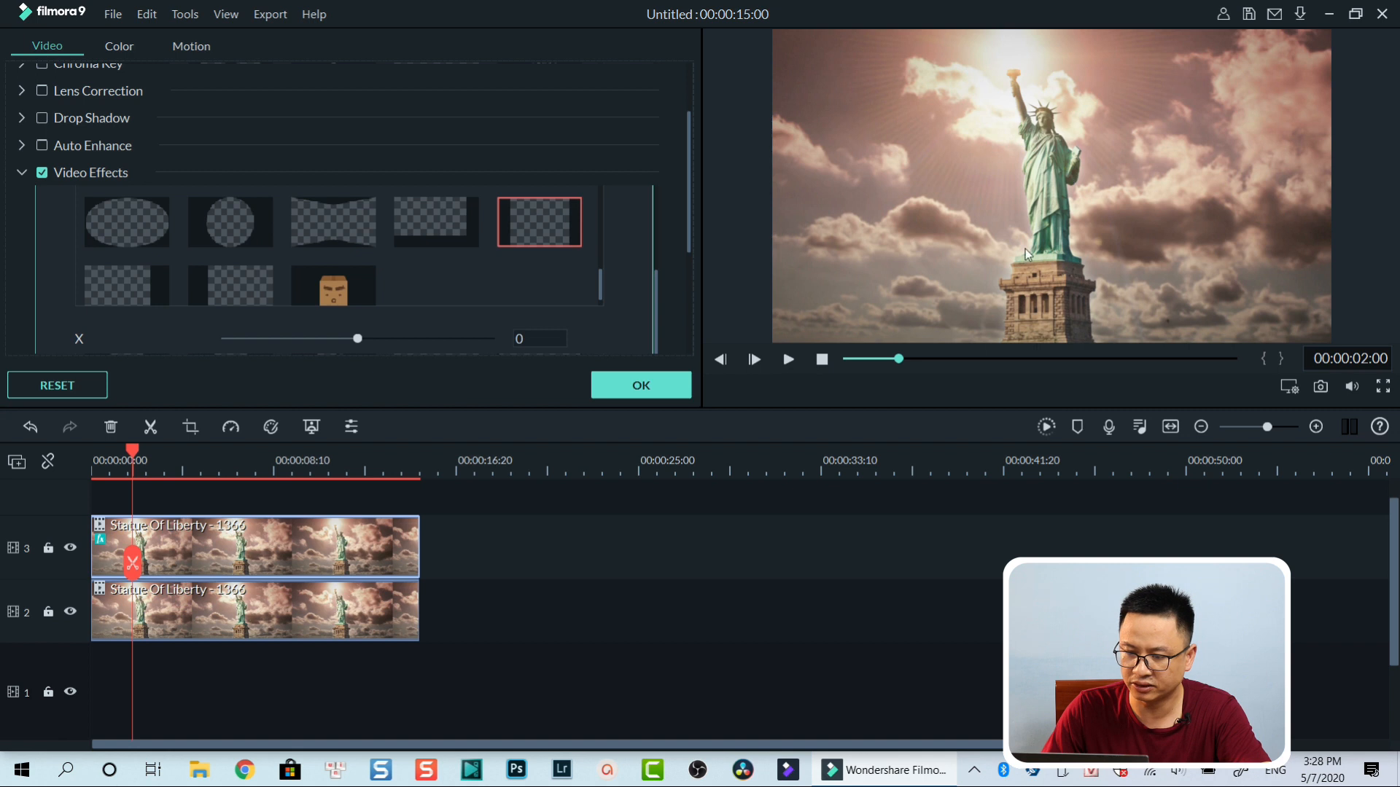
left_click(70, 613)
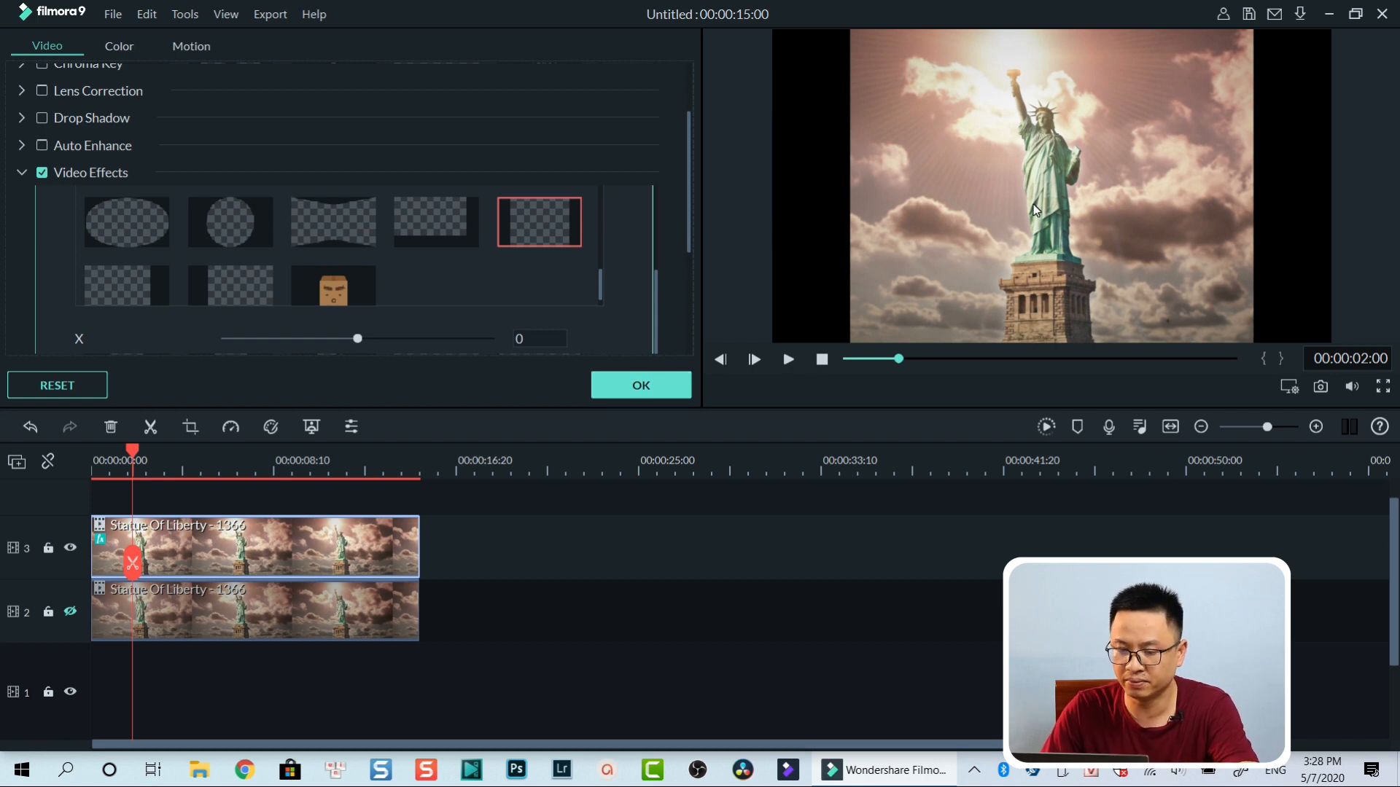
left_click_drag(688, 188, 684, 264)
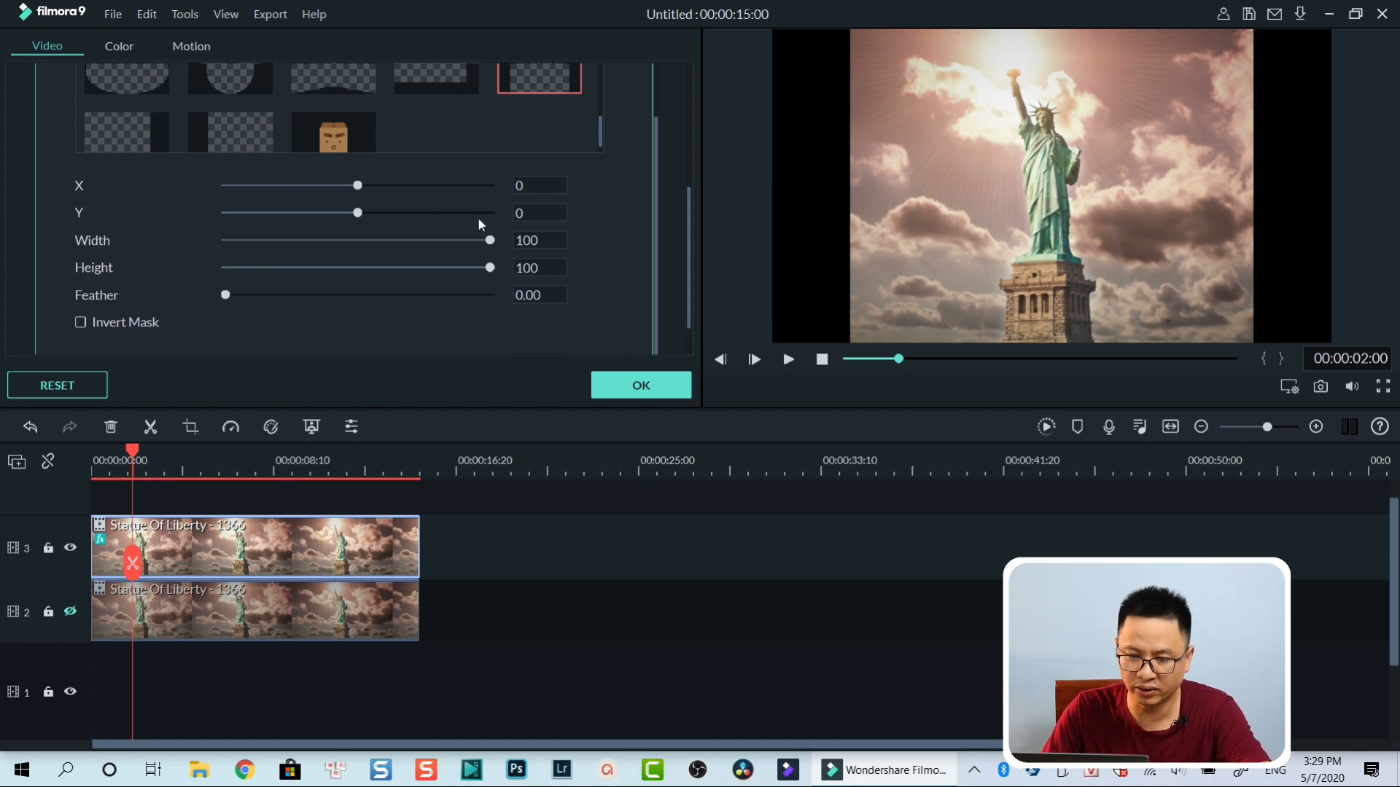
left_click_drag(488, 241, 265, 245)
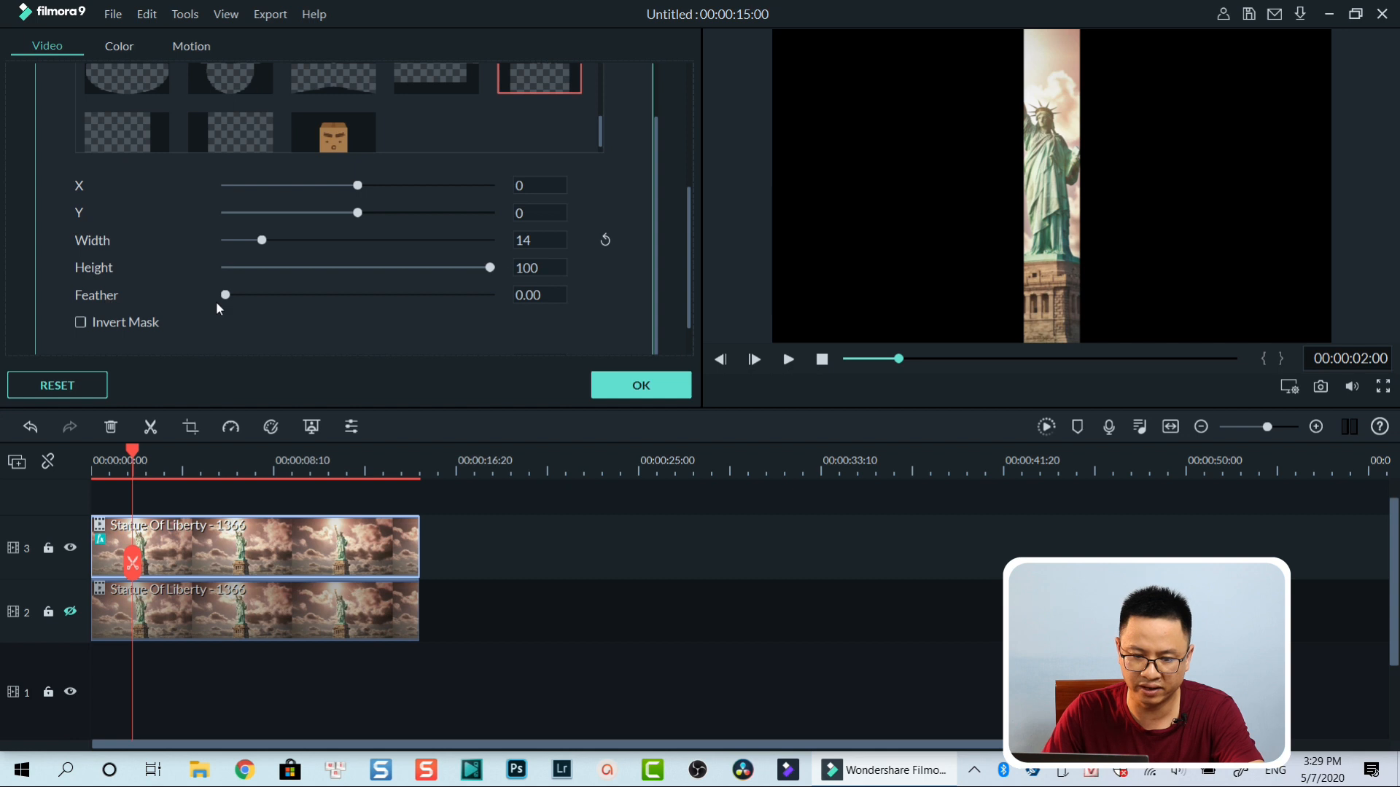
left_click_drag(226, 299, 295, 296)
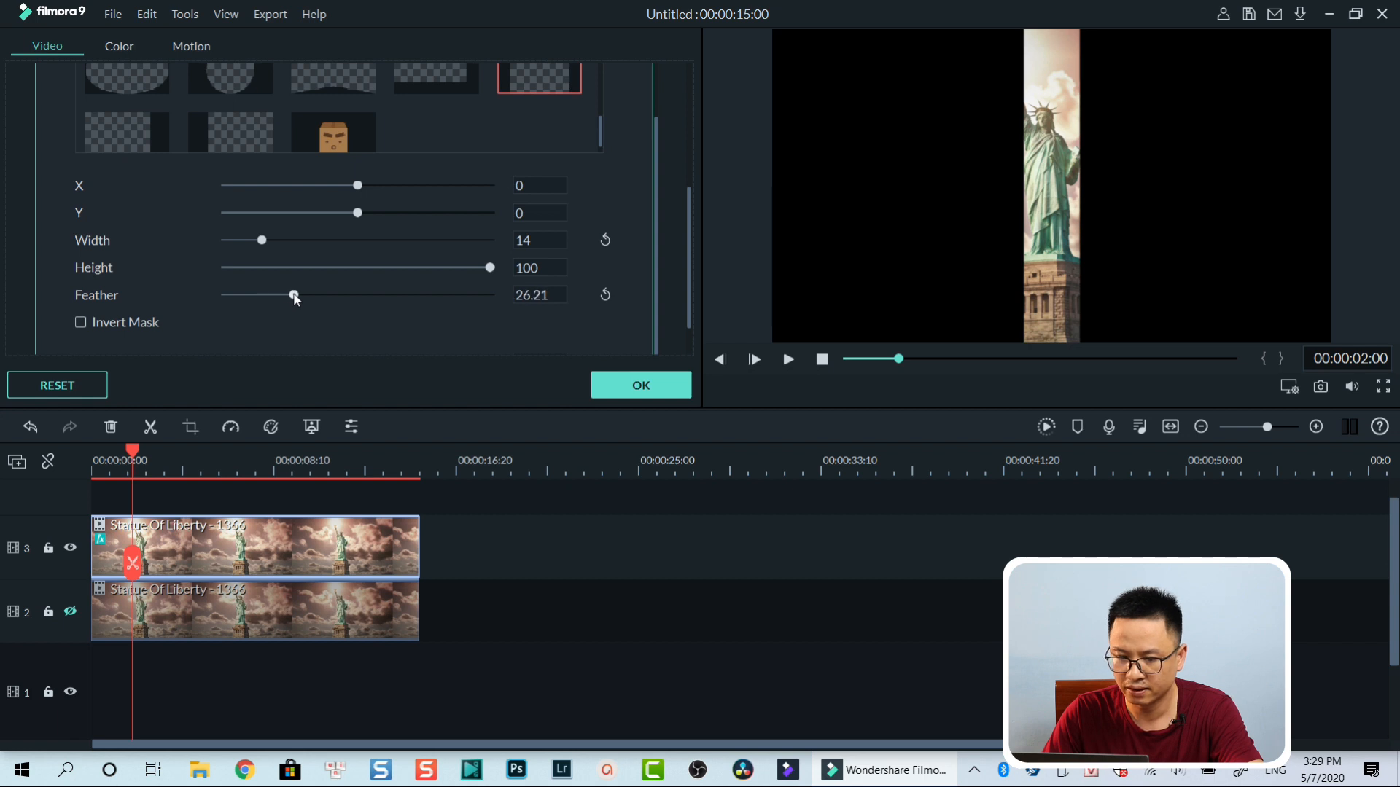
left_click(643, 392)
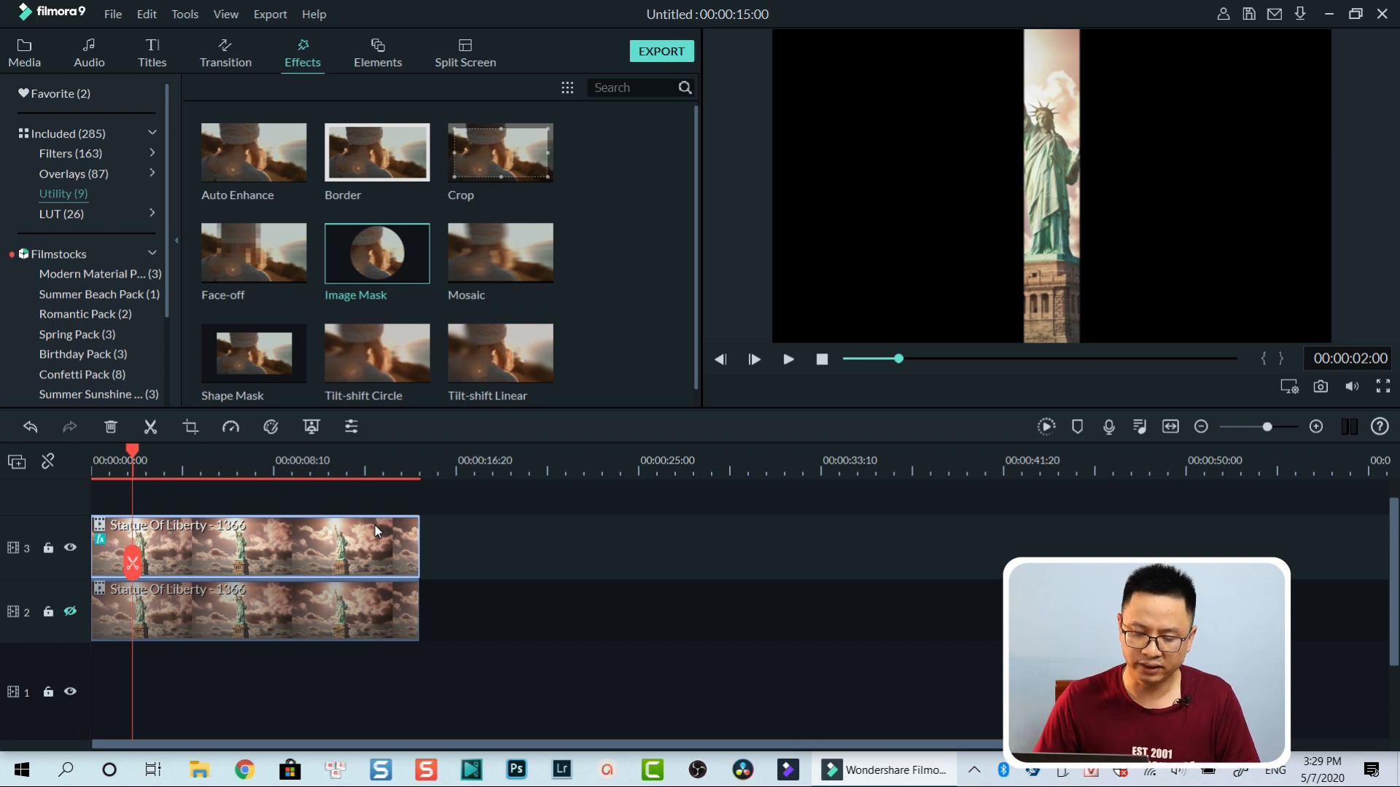
Move the masked clip up to track 4 and place the Default Title on track 3 at 0:00.
left_click_drag(177, 549, 183, 518)
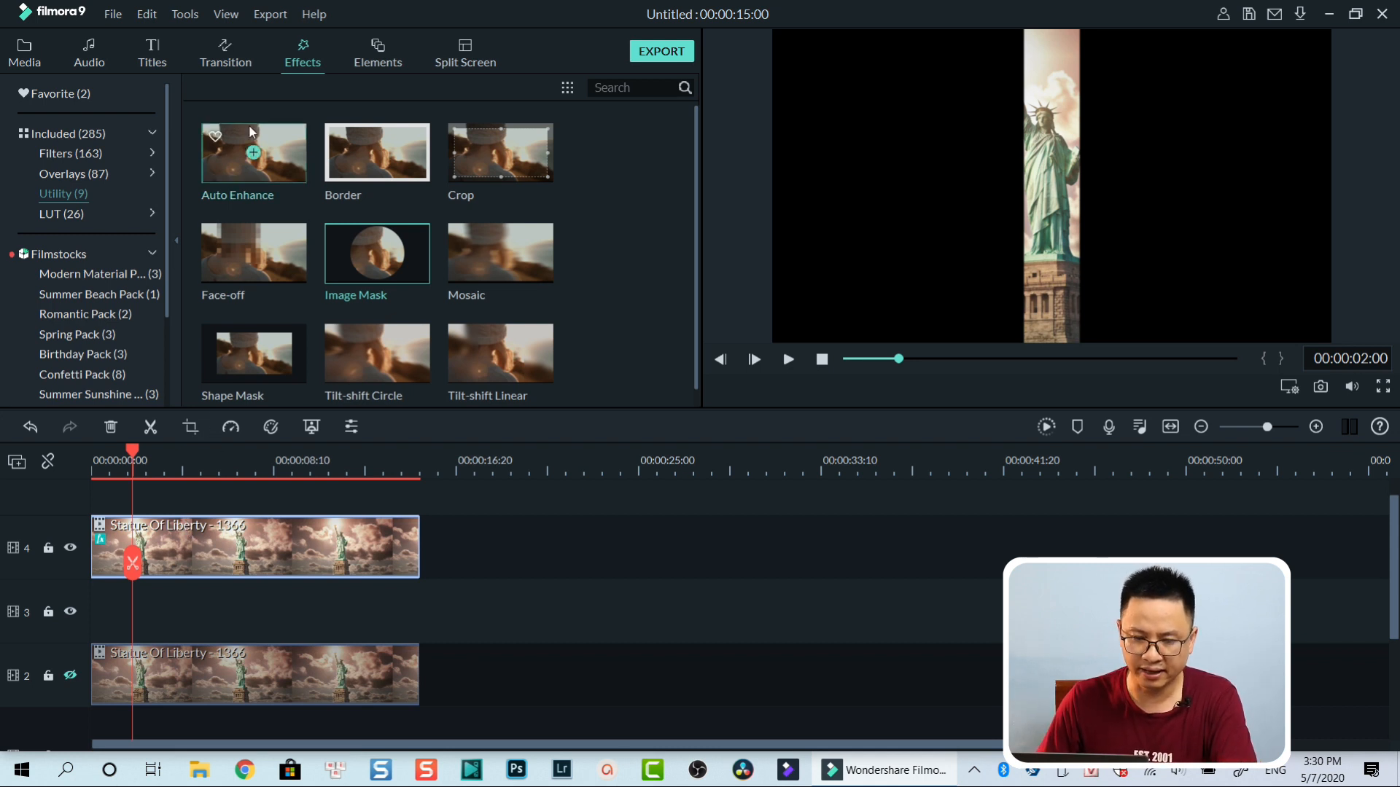
left_click(154, 62)
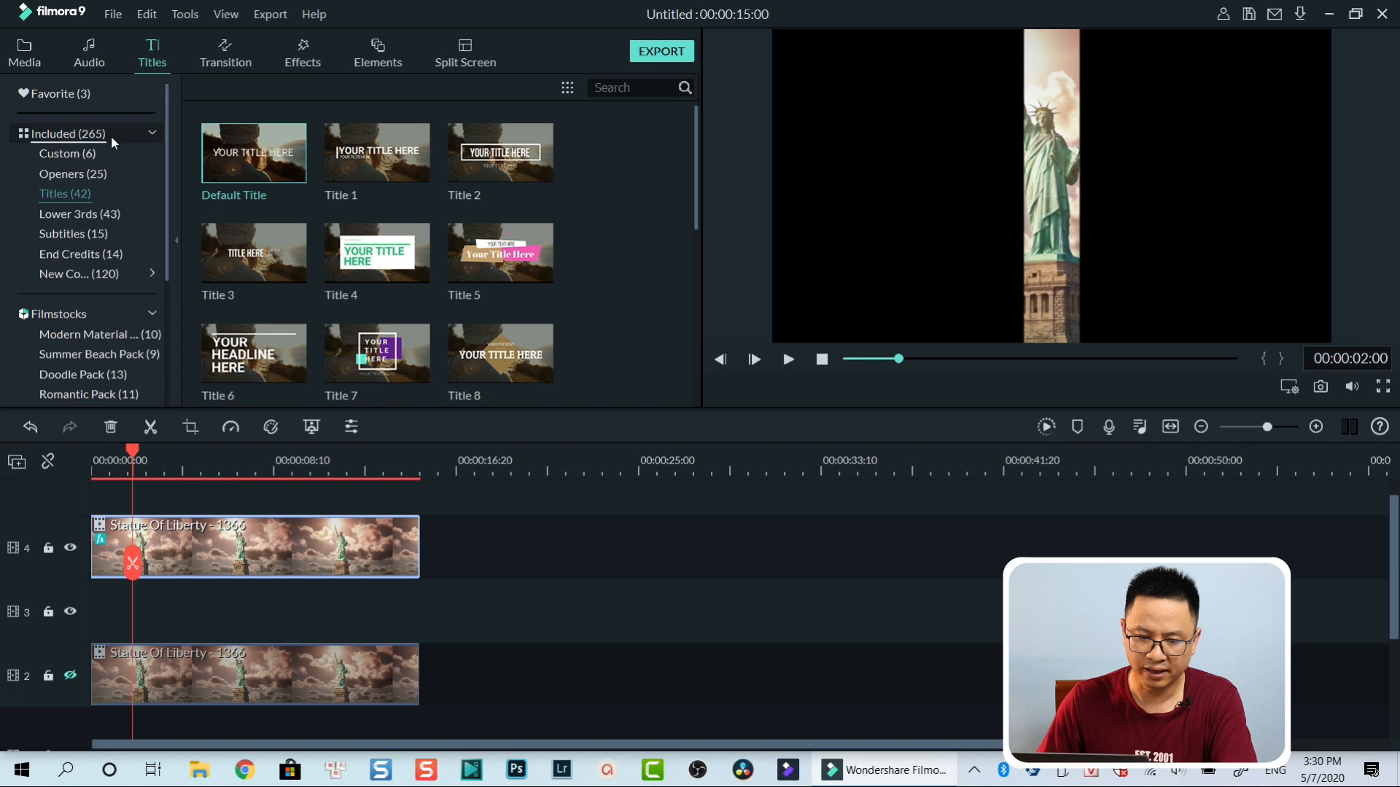
left_click(64, 133)
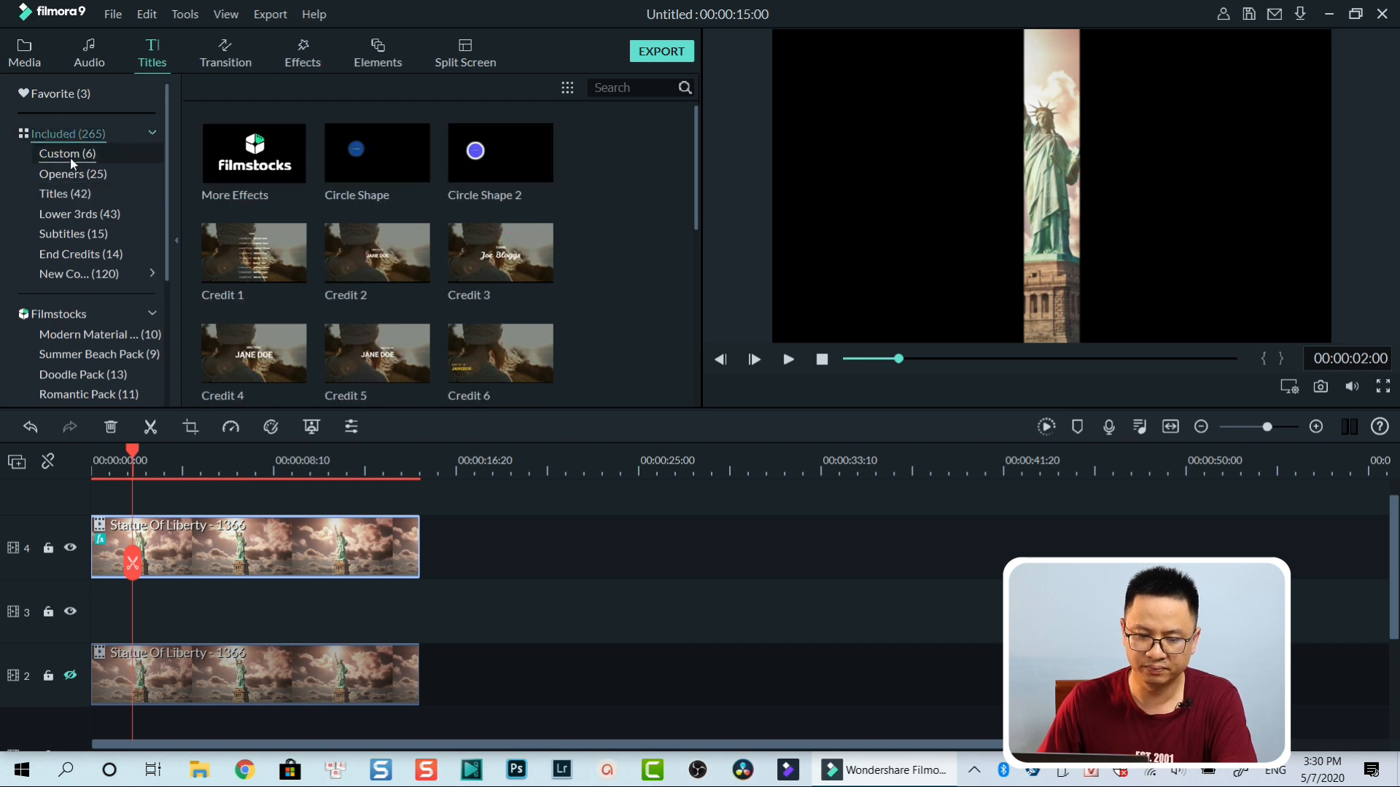
left_click(63, 194)
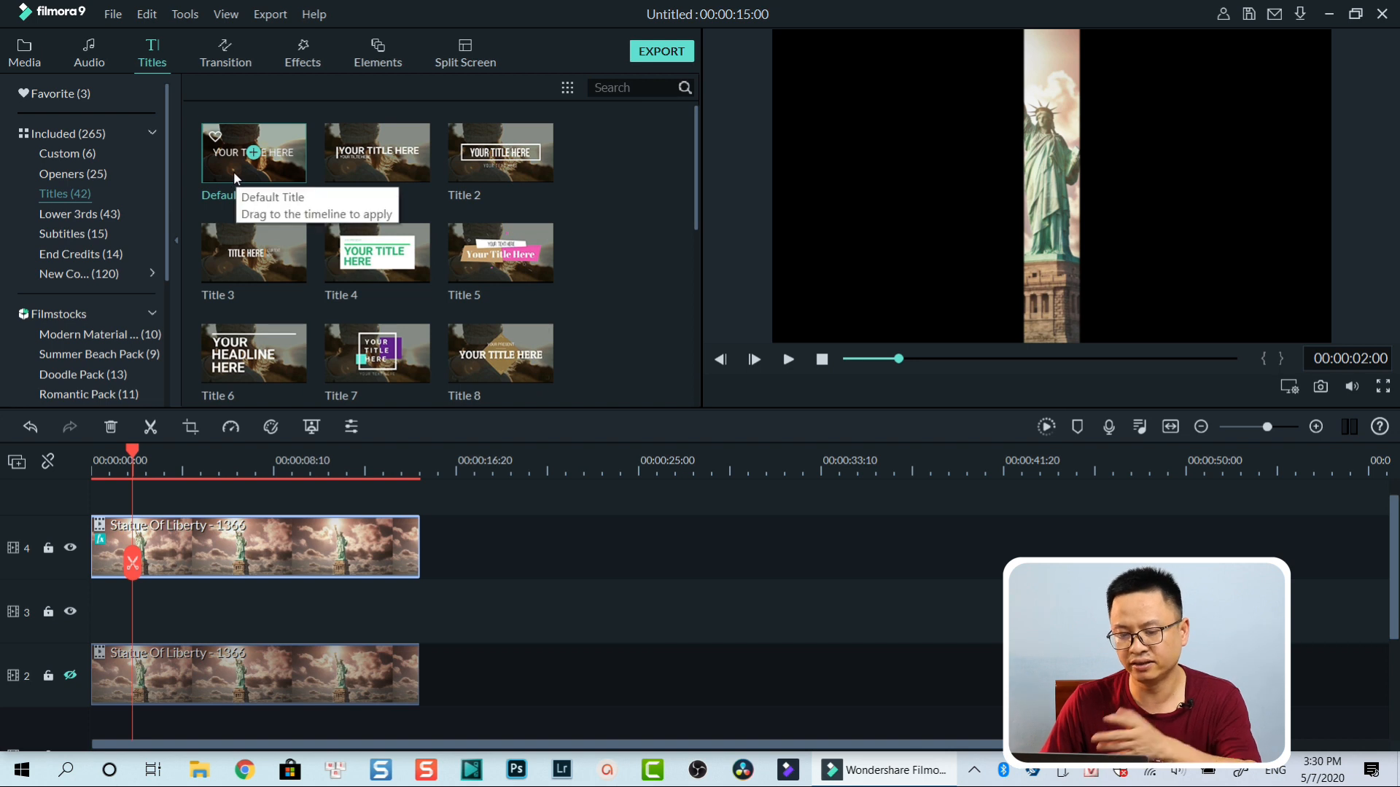
left_click_drag(235, 177, 98, 611)
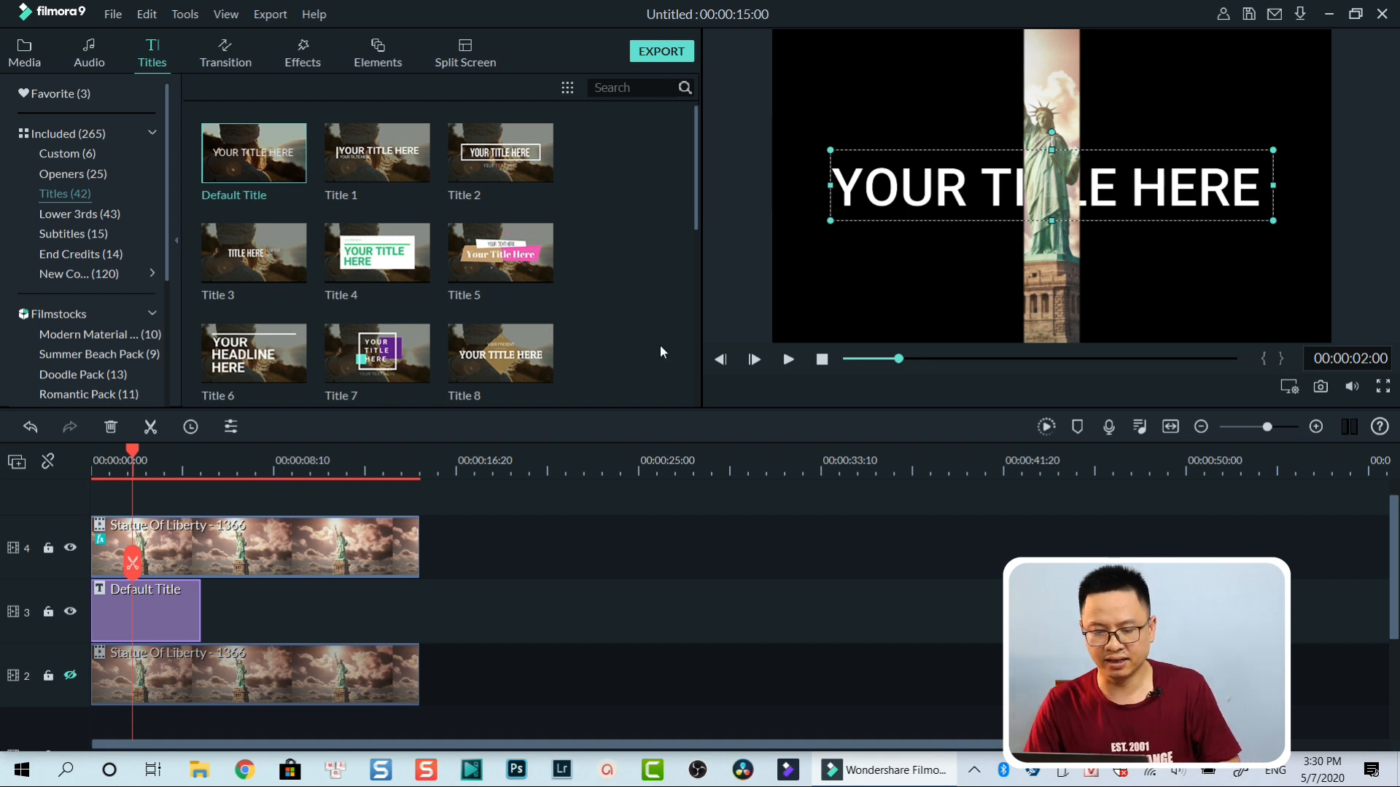
double_click(139, 614)
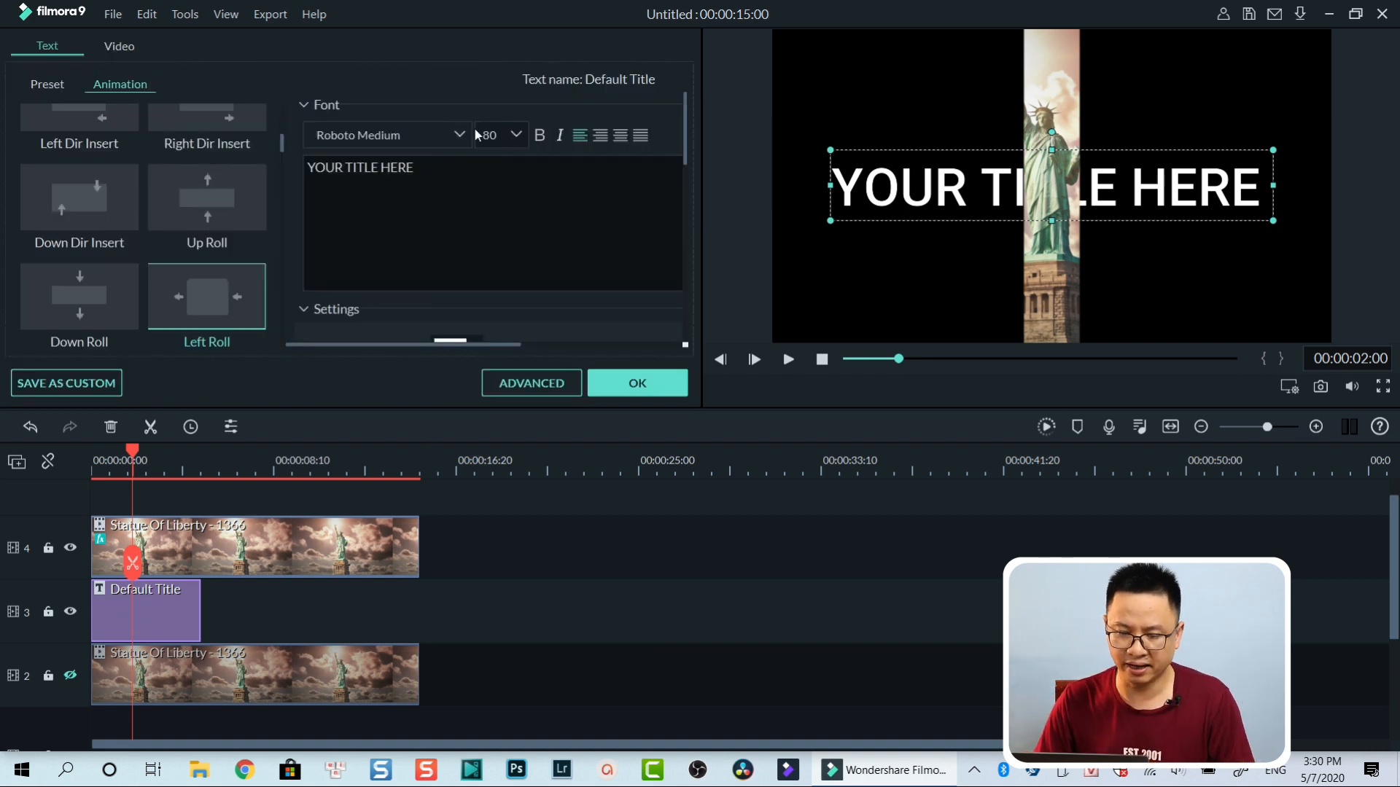
Replace the title text with the creator's full name and set the font to Bebas Neue.
left_click_drag(438, 167, 301, 171)
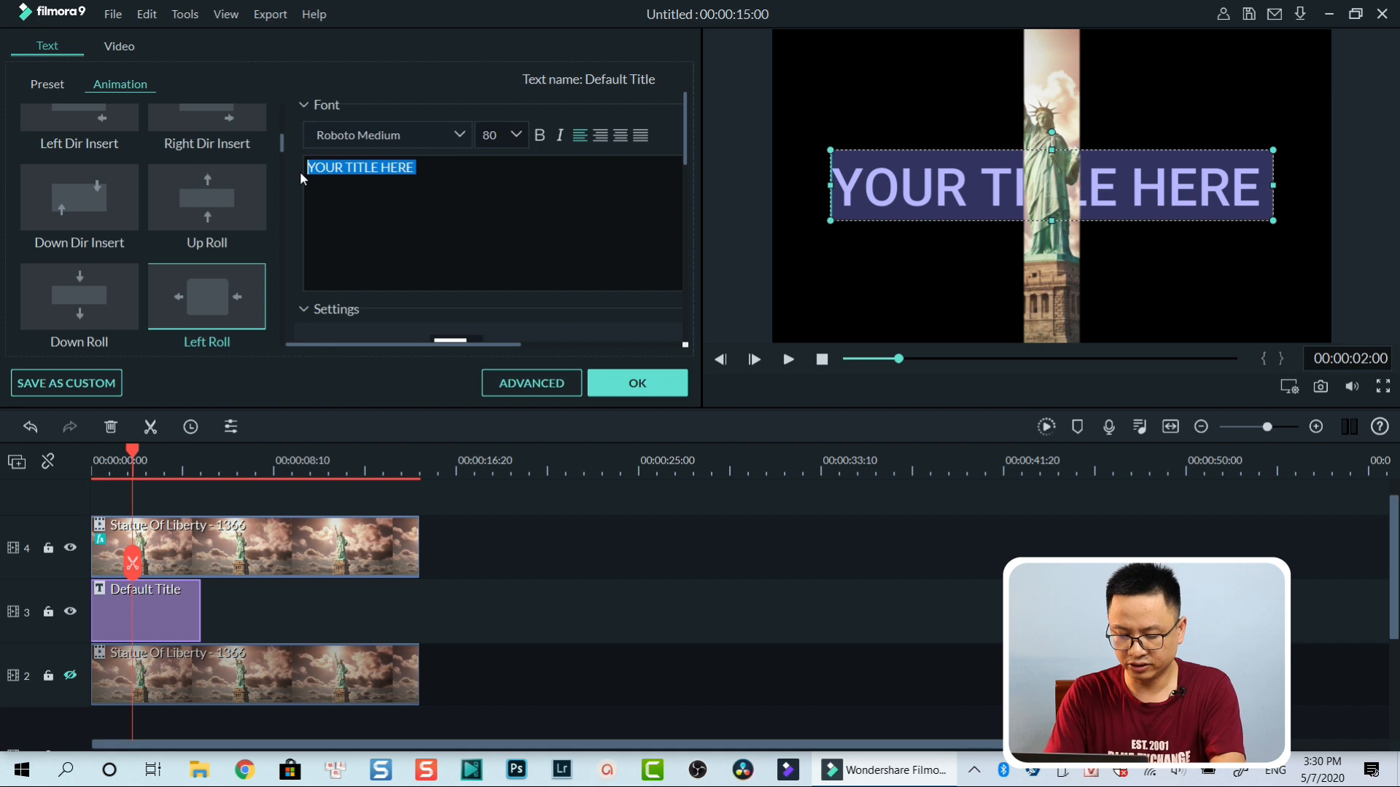
type("Jacky Nguyen")
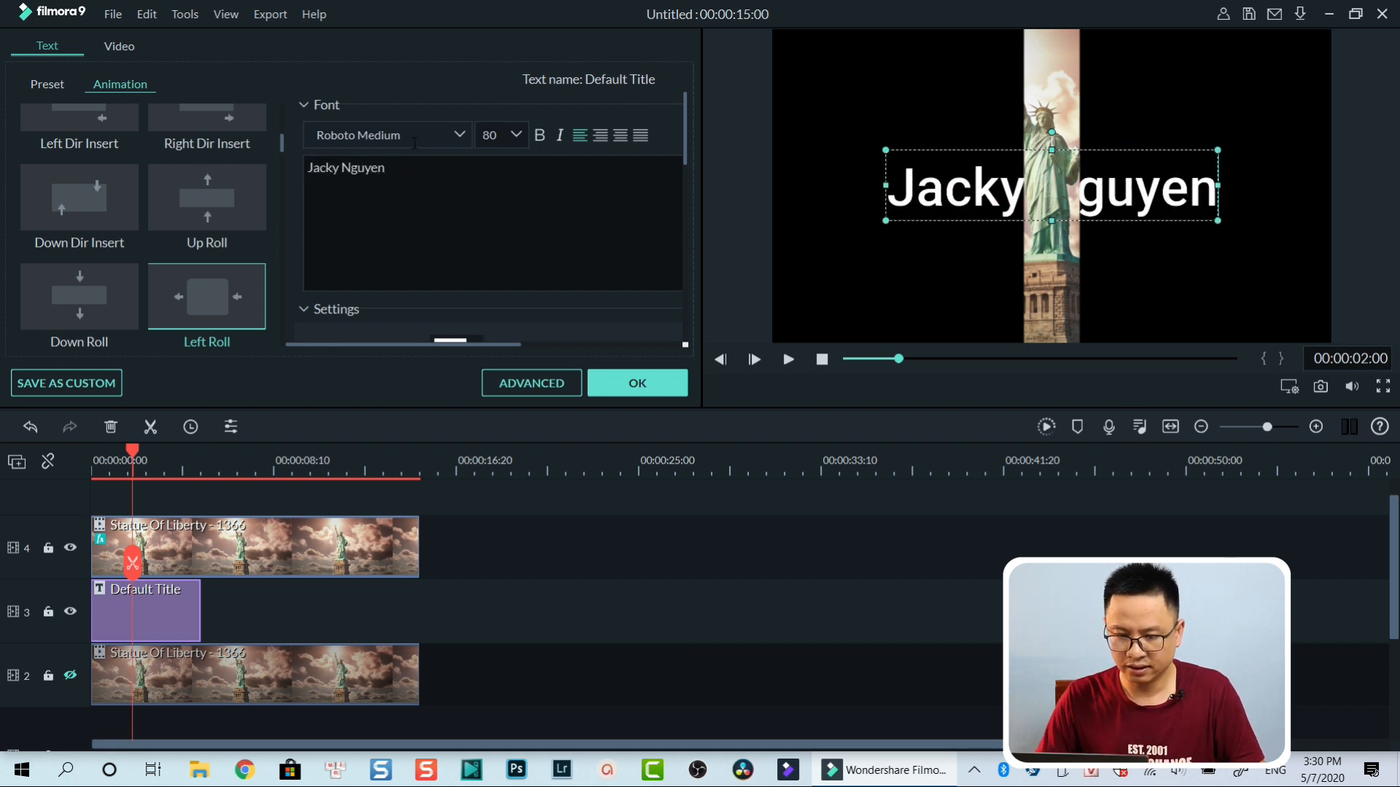
left_click(458, 135)
scroll(393, 255, "down", 6)
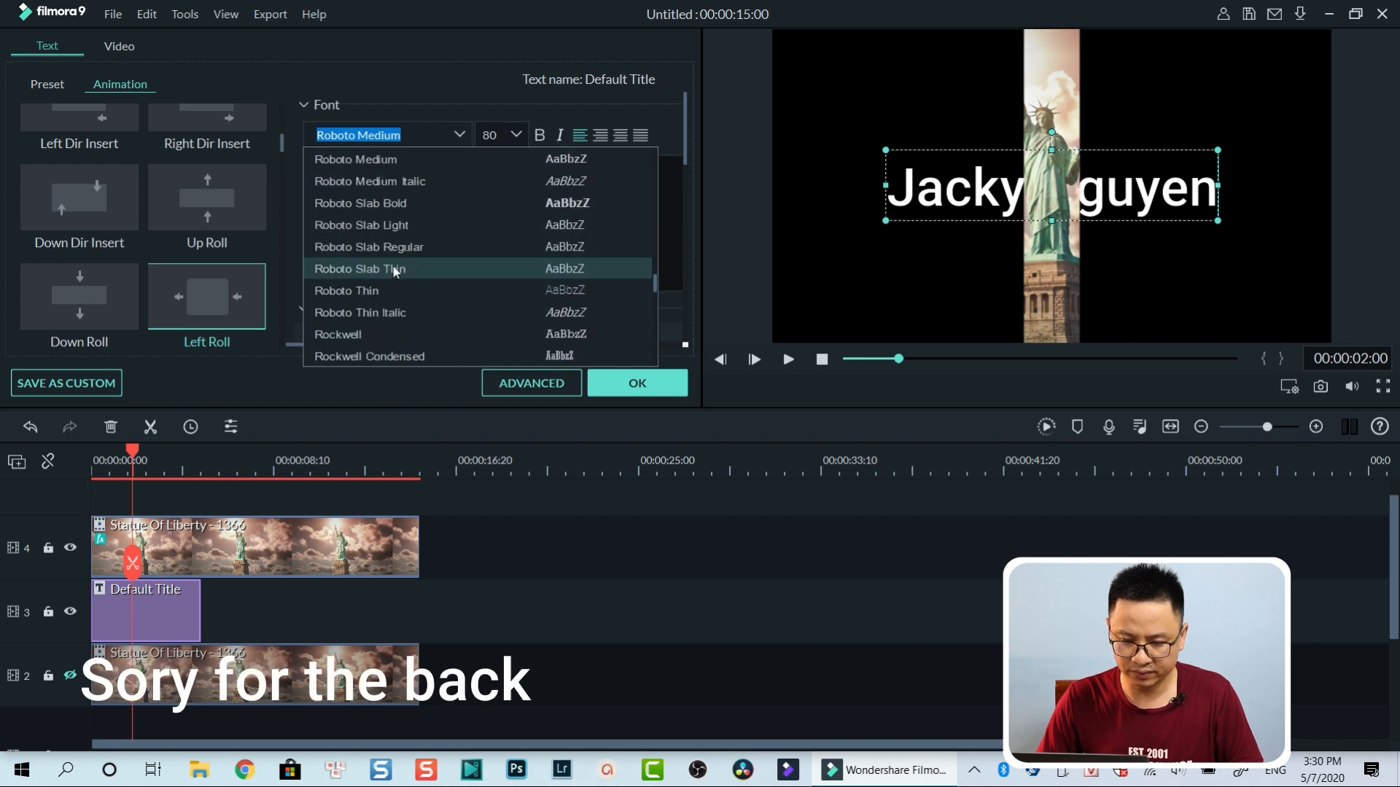
key("b")
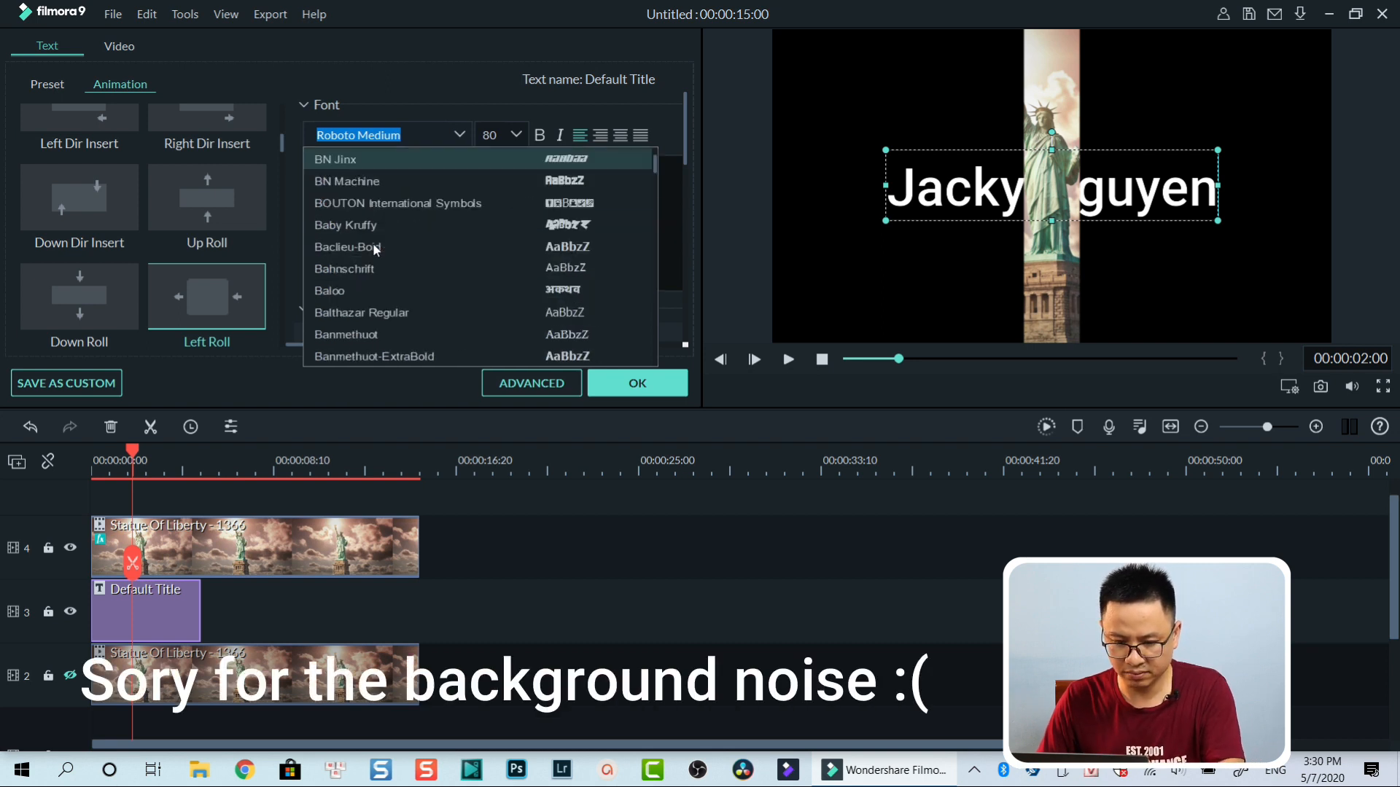
scroll(370, 283, "down", 1)
scroll(369, 278, "down", 1)
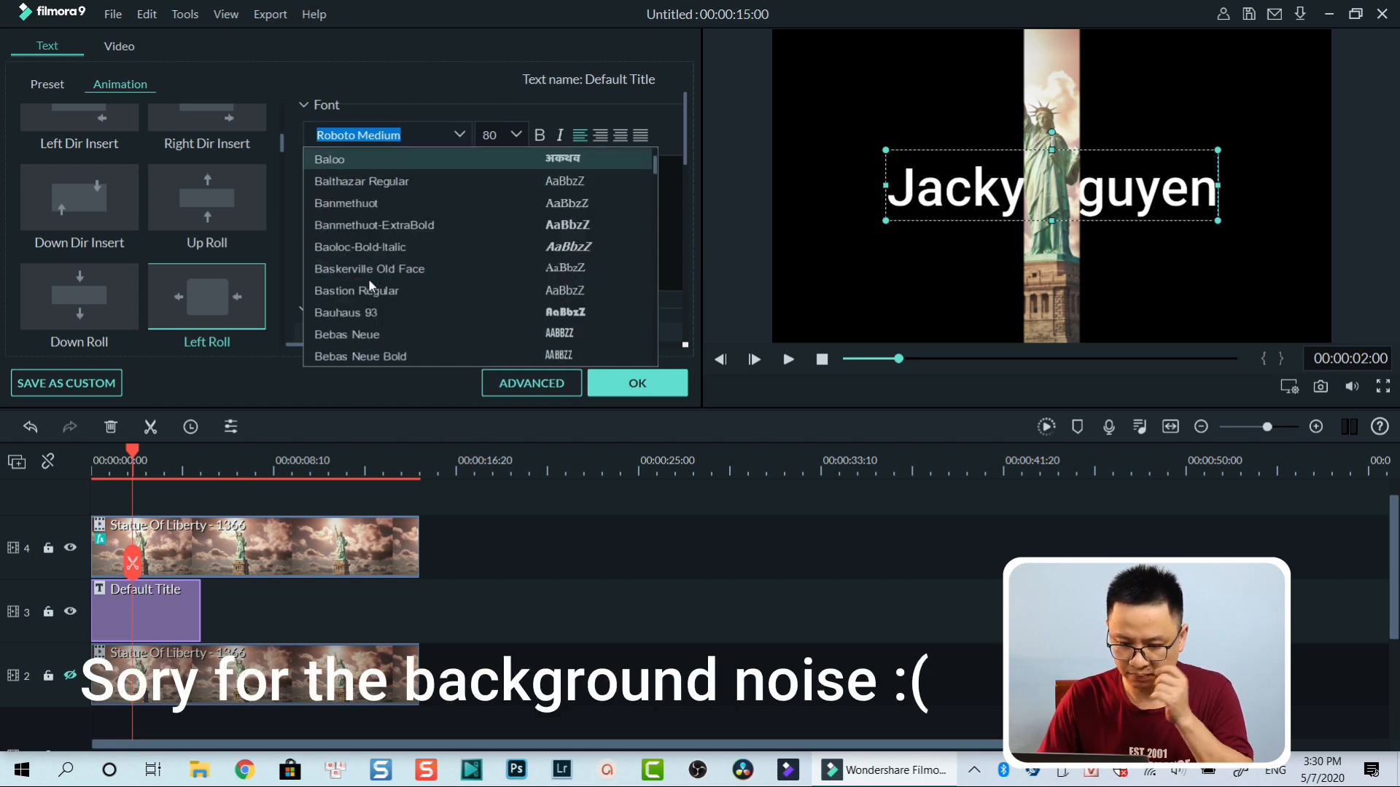
left_click(364, 334)
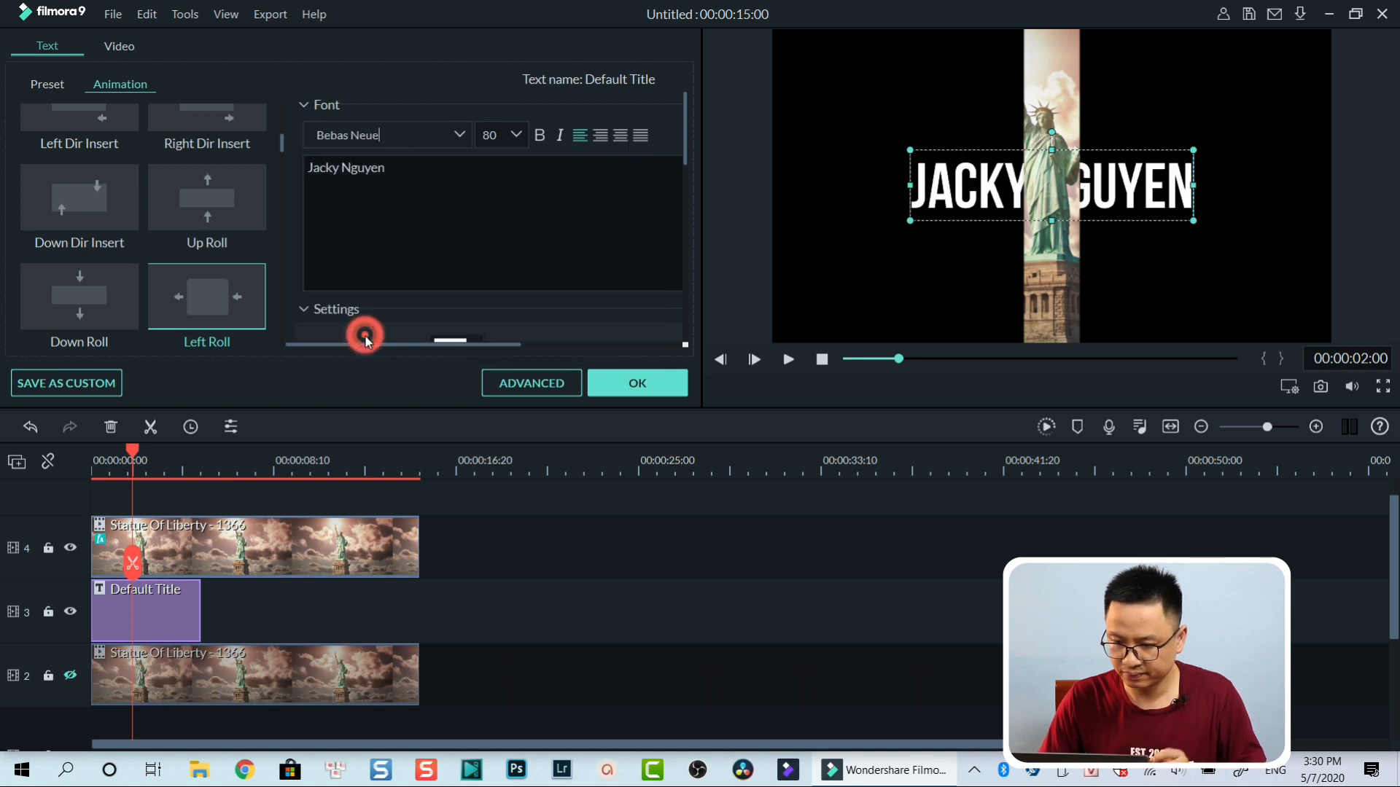
Set the font size to 150, apply the Text style 2 preset, and confirm.
left_click(490, 135)
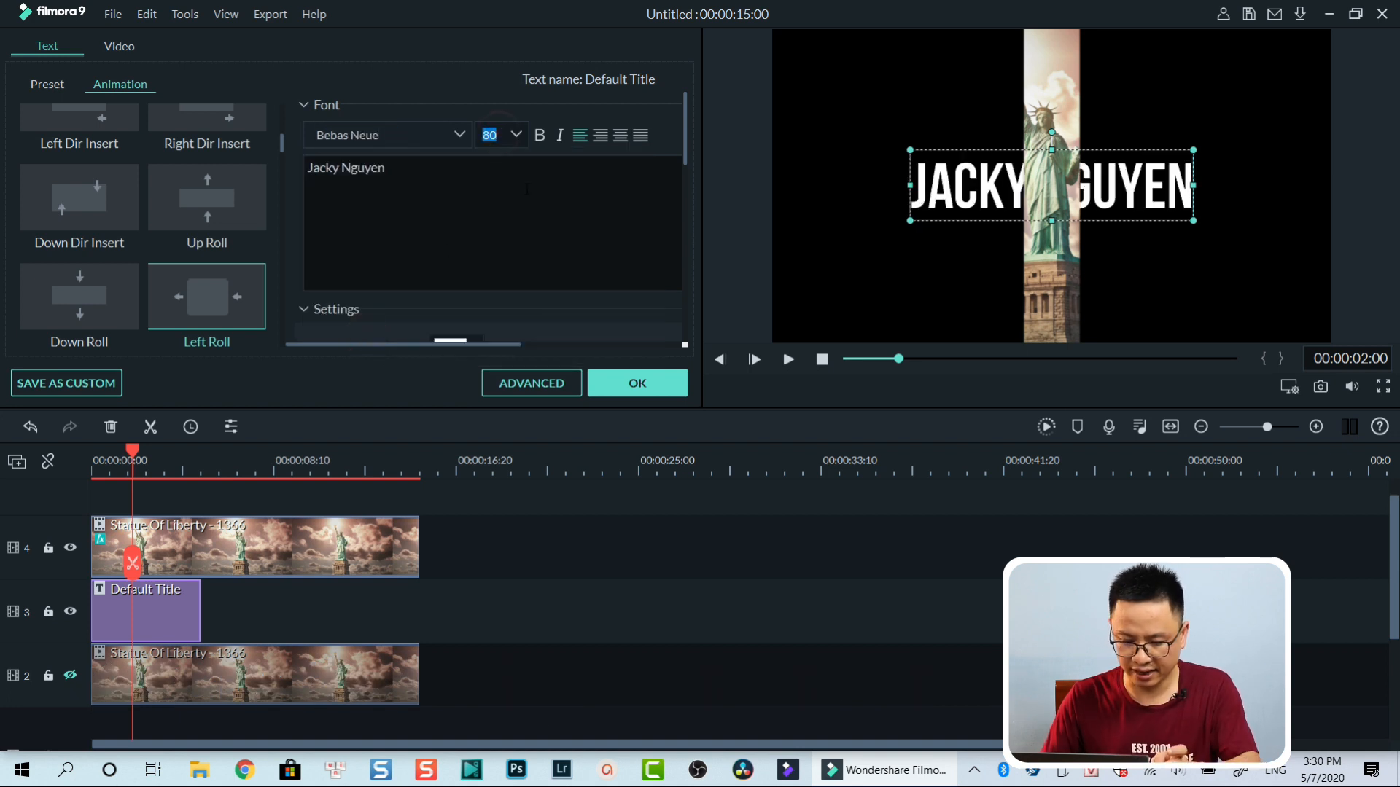
type("150")
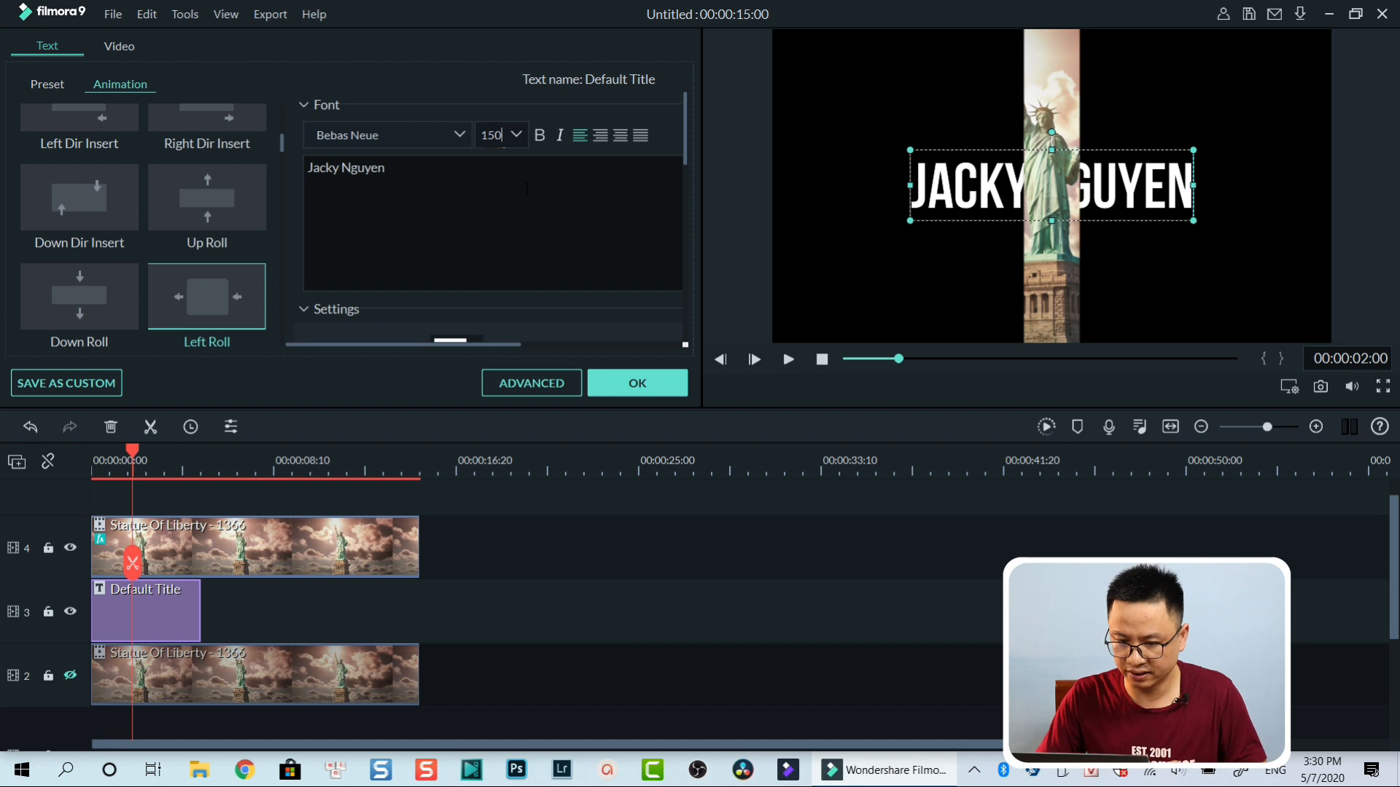
key("Return")
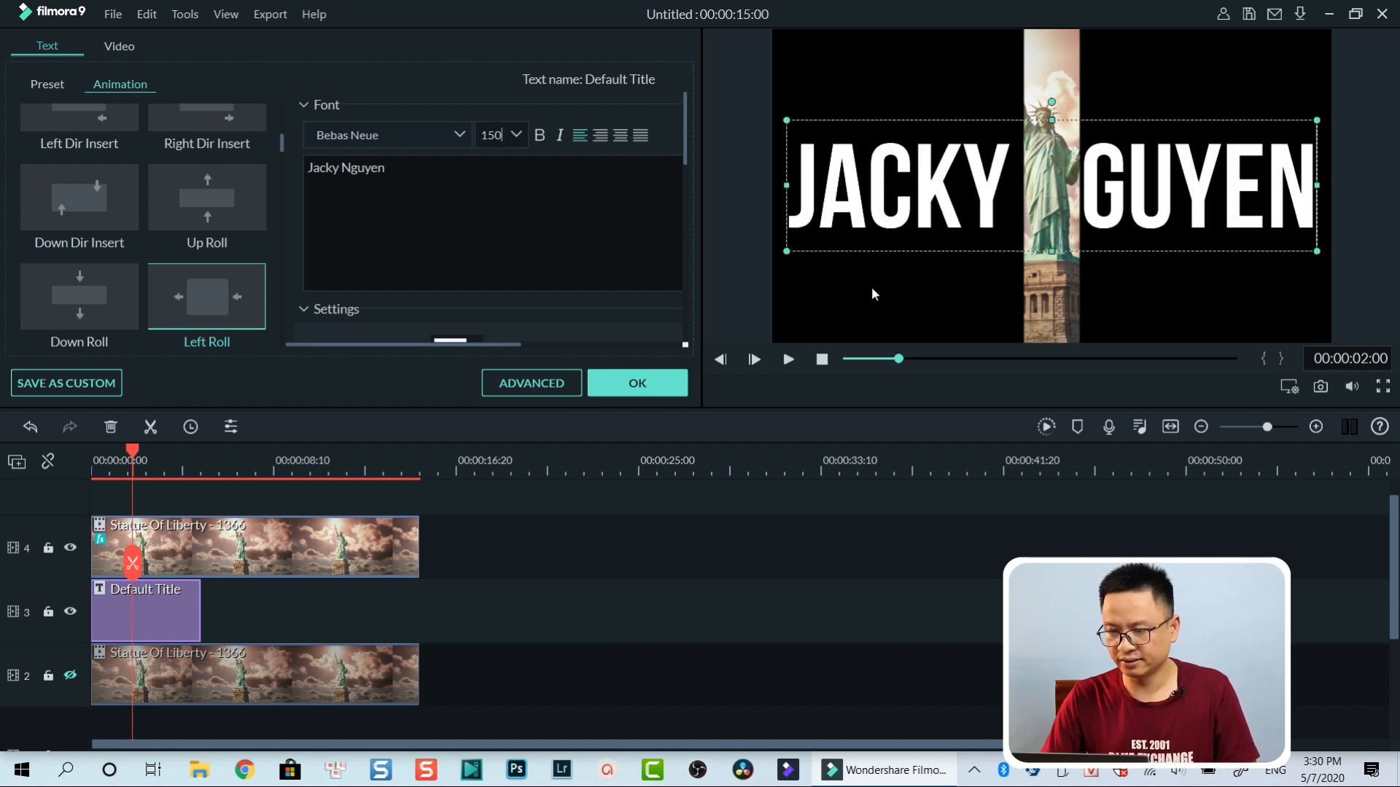
left_click(52, 89)
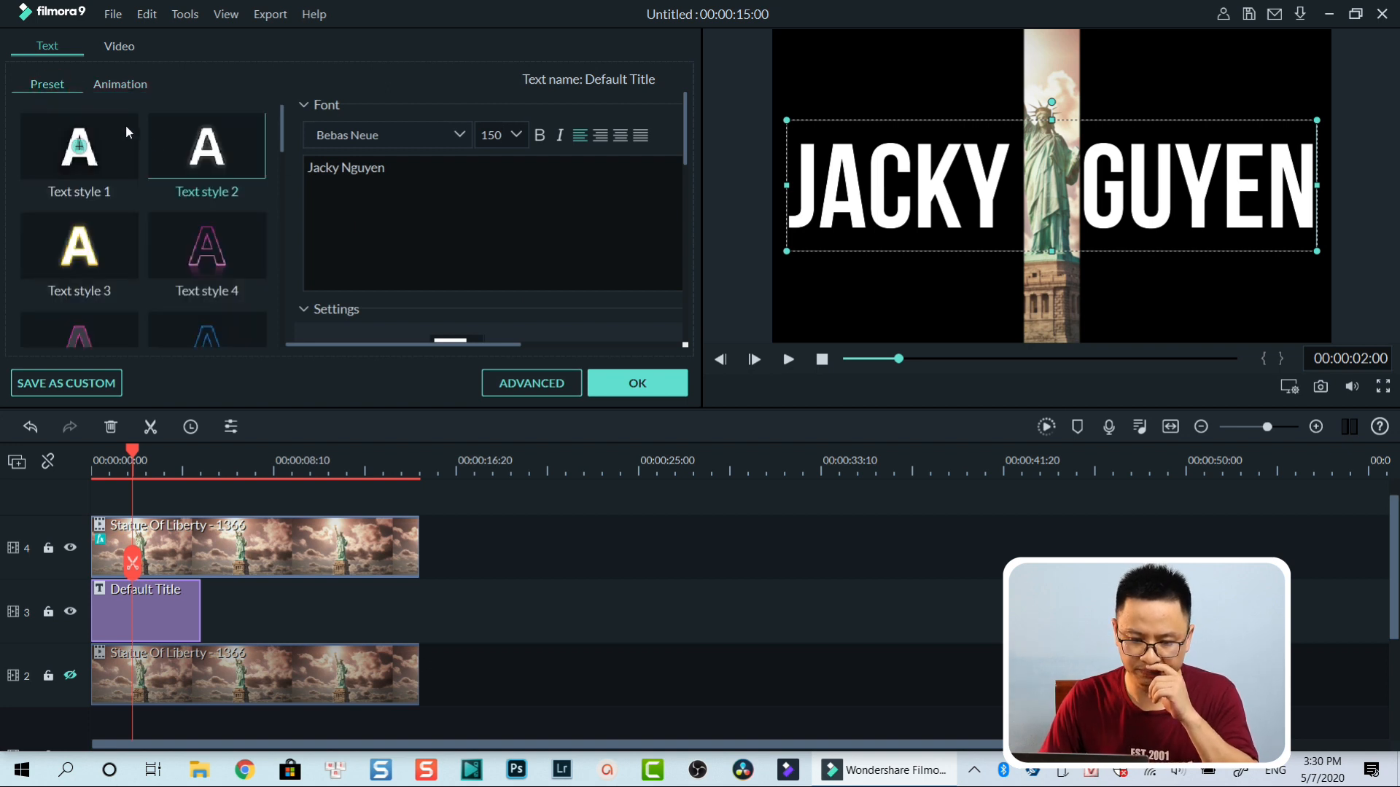
left_click(188, 167)
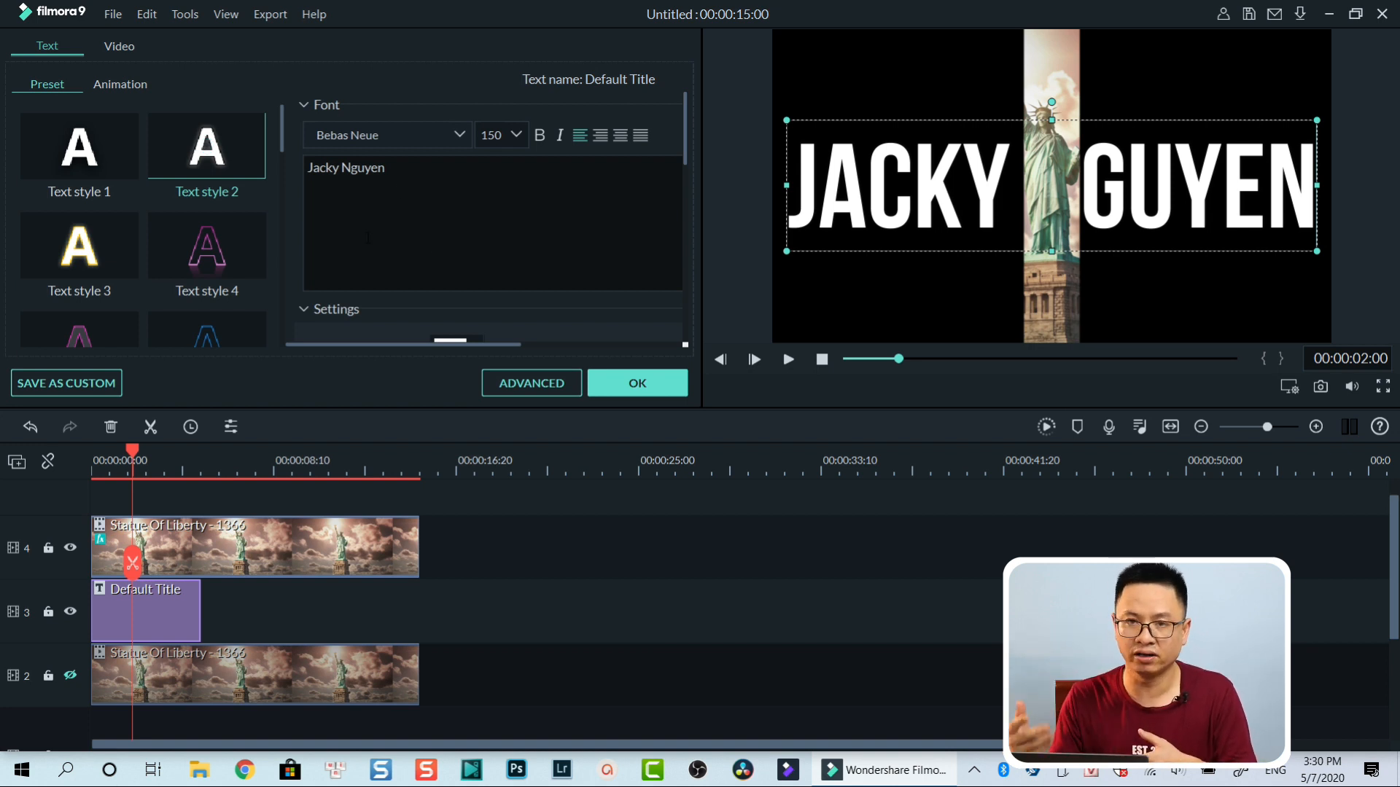
left_click(618, 387)
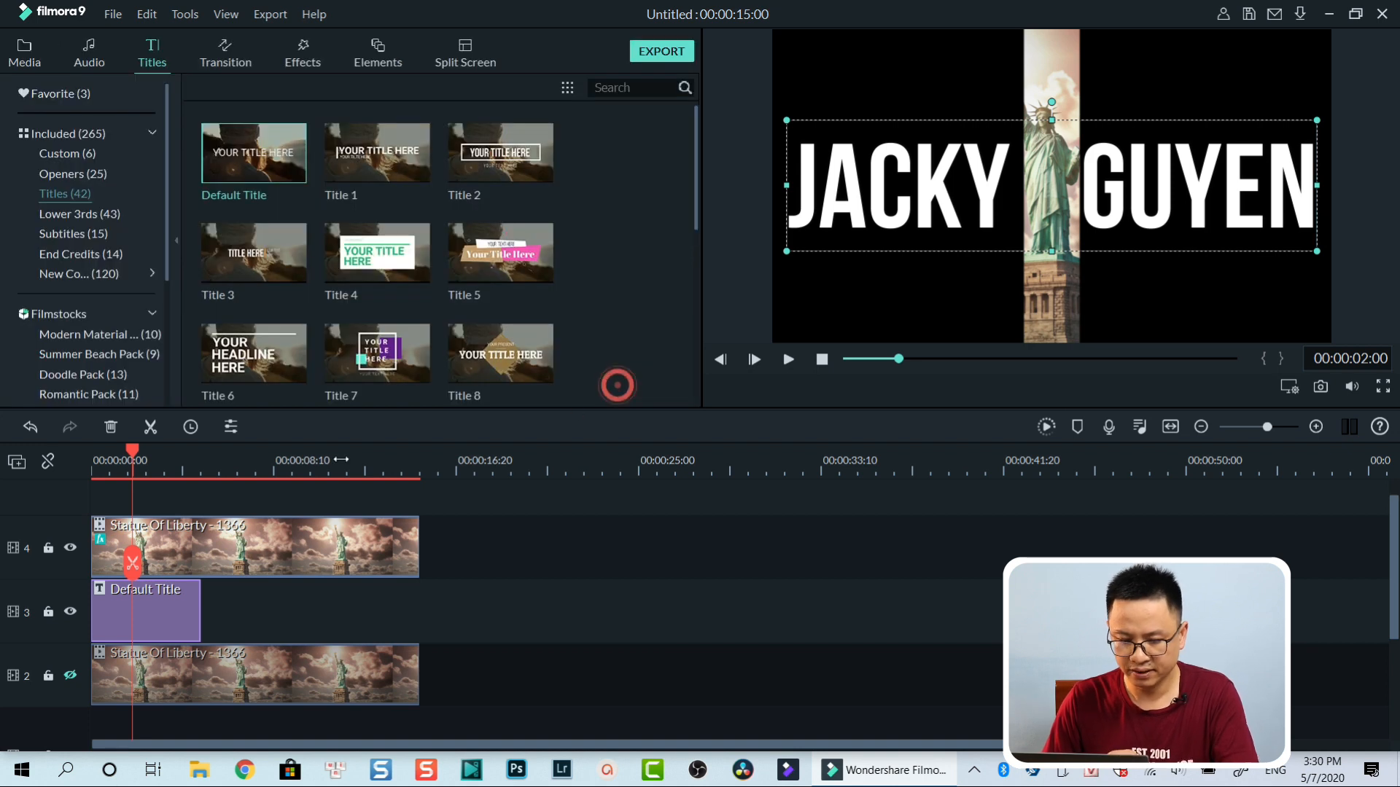
Rewind to the start, unhide the full statue clip on track 2, and play the composition.
left_click(98, 466)
left_click_drag(98, 452, 72, 452)
scroll(244, 642, "down", 1)
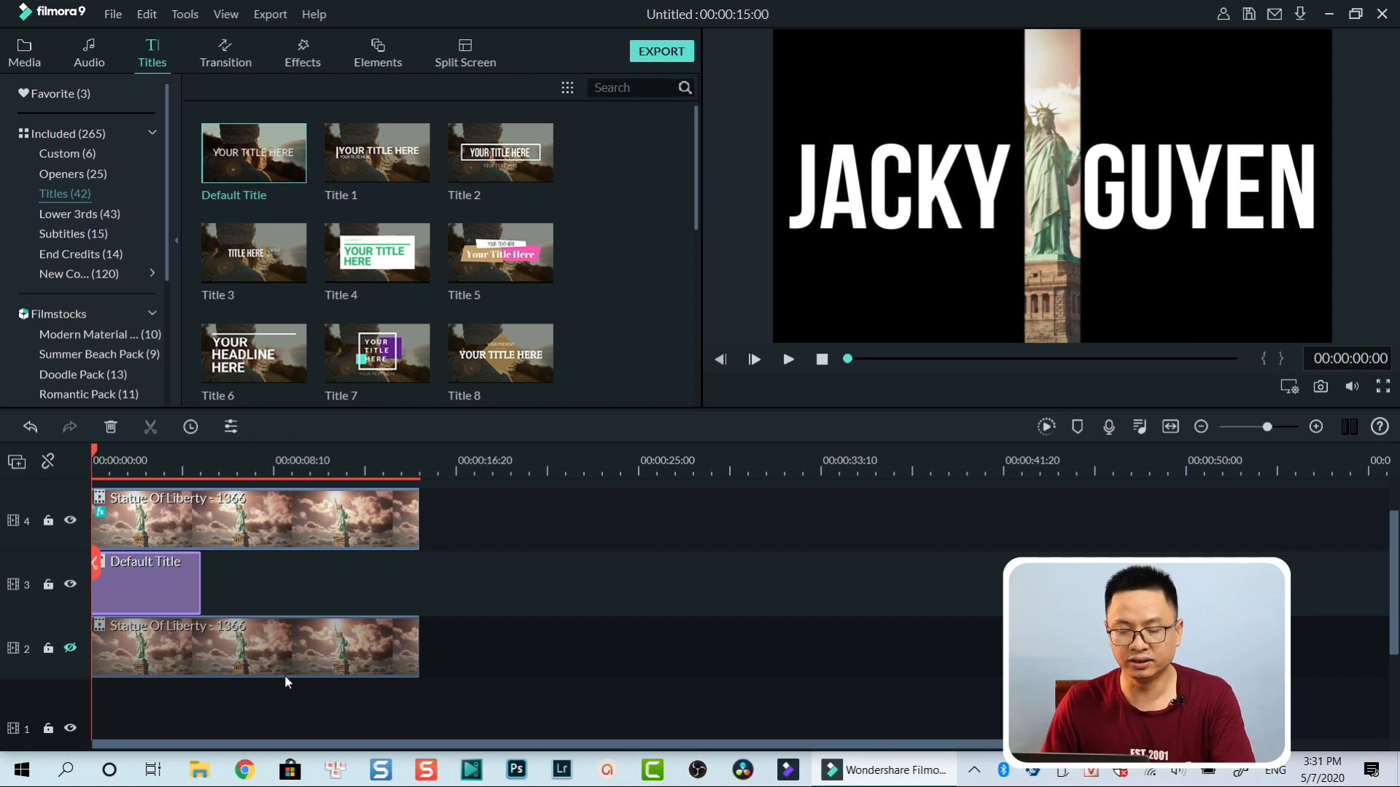
left_click(70, 648)
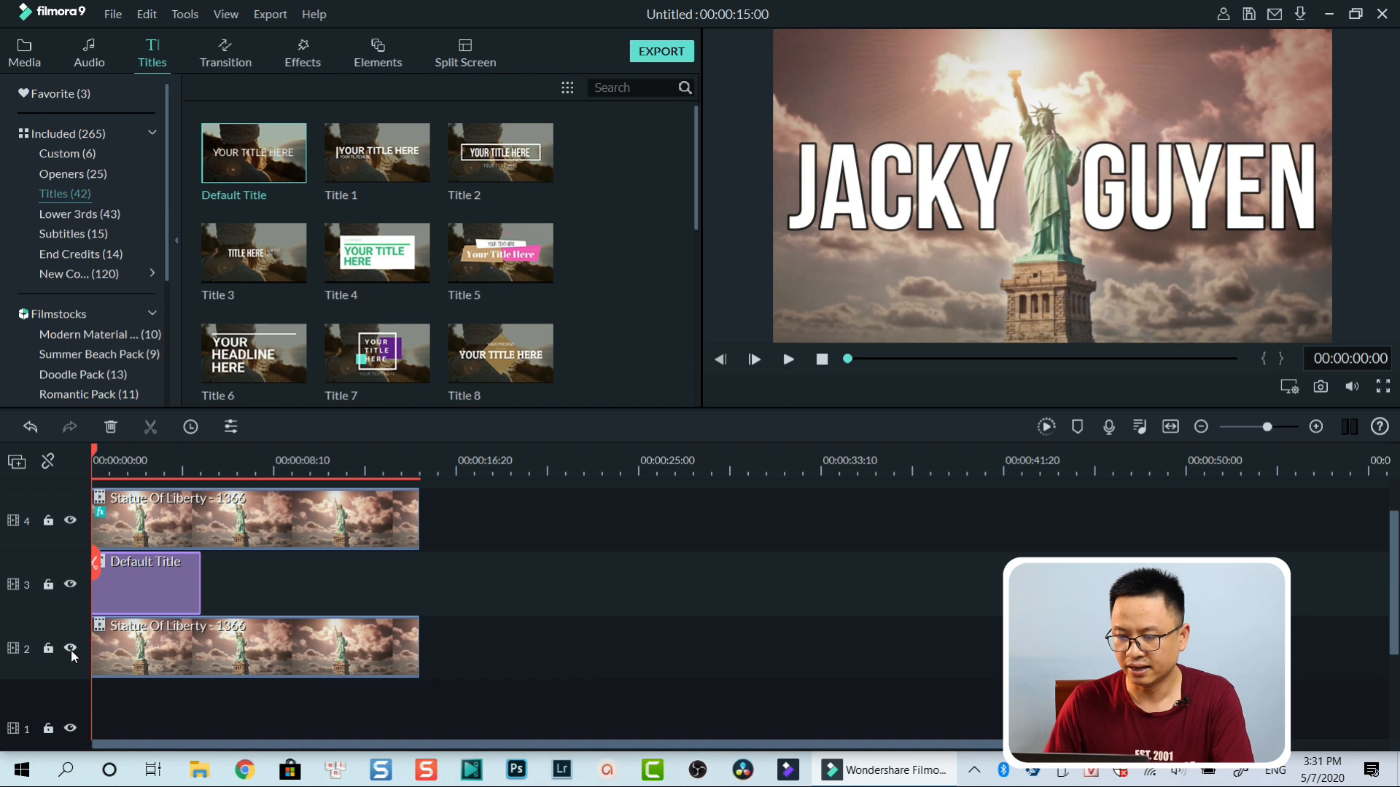
key("space")
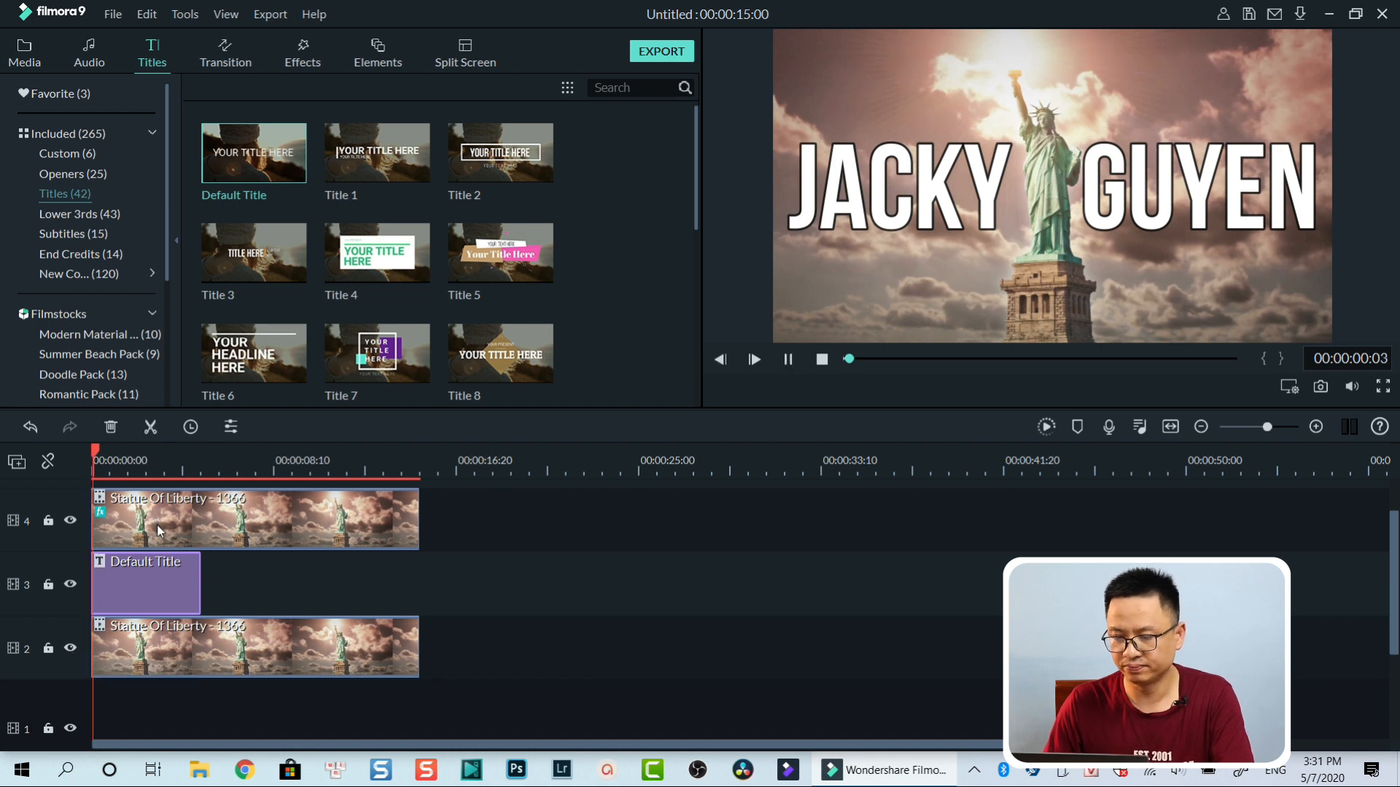
key("space")
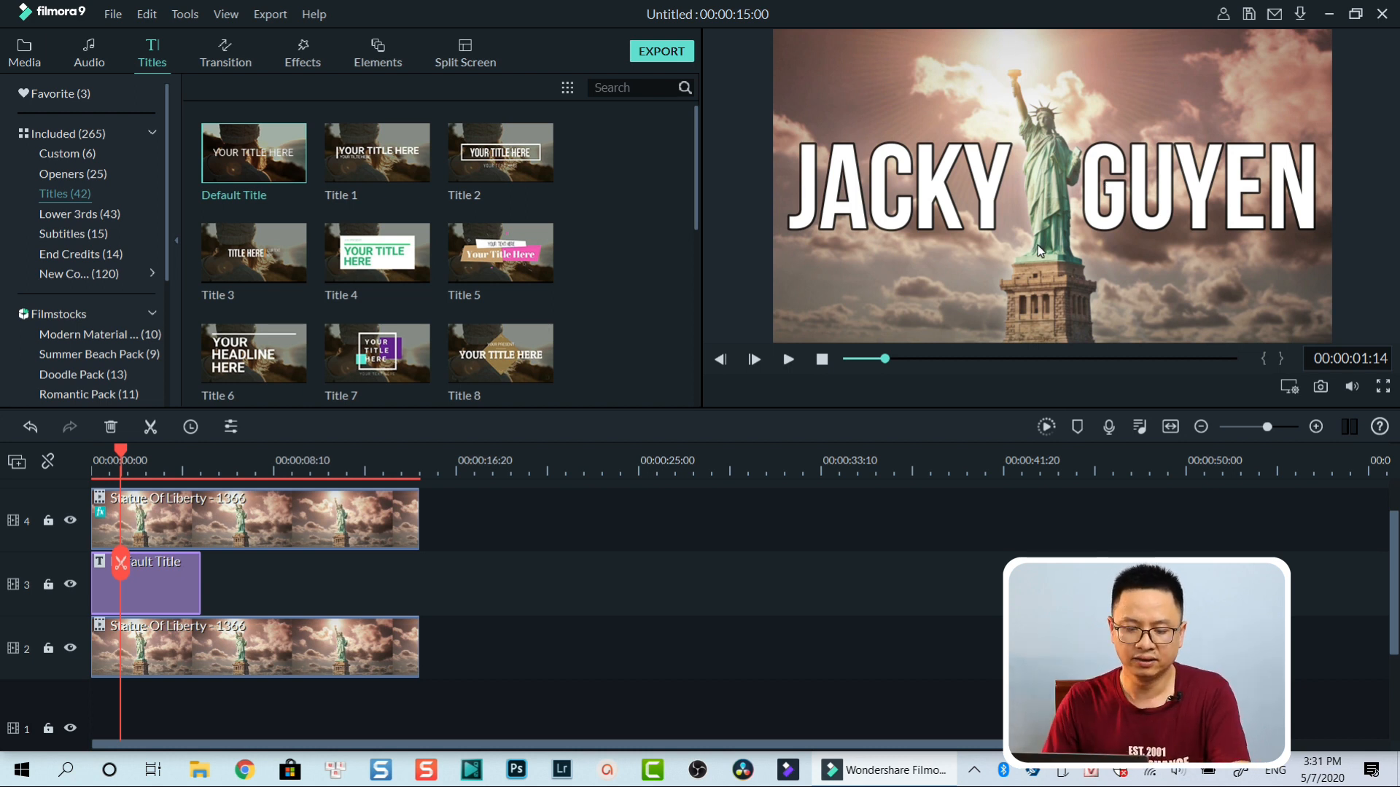
double_click(165, 575)
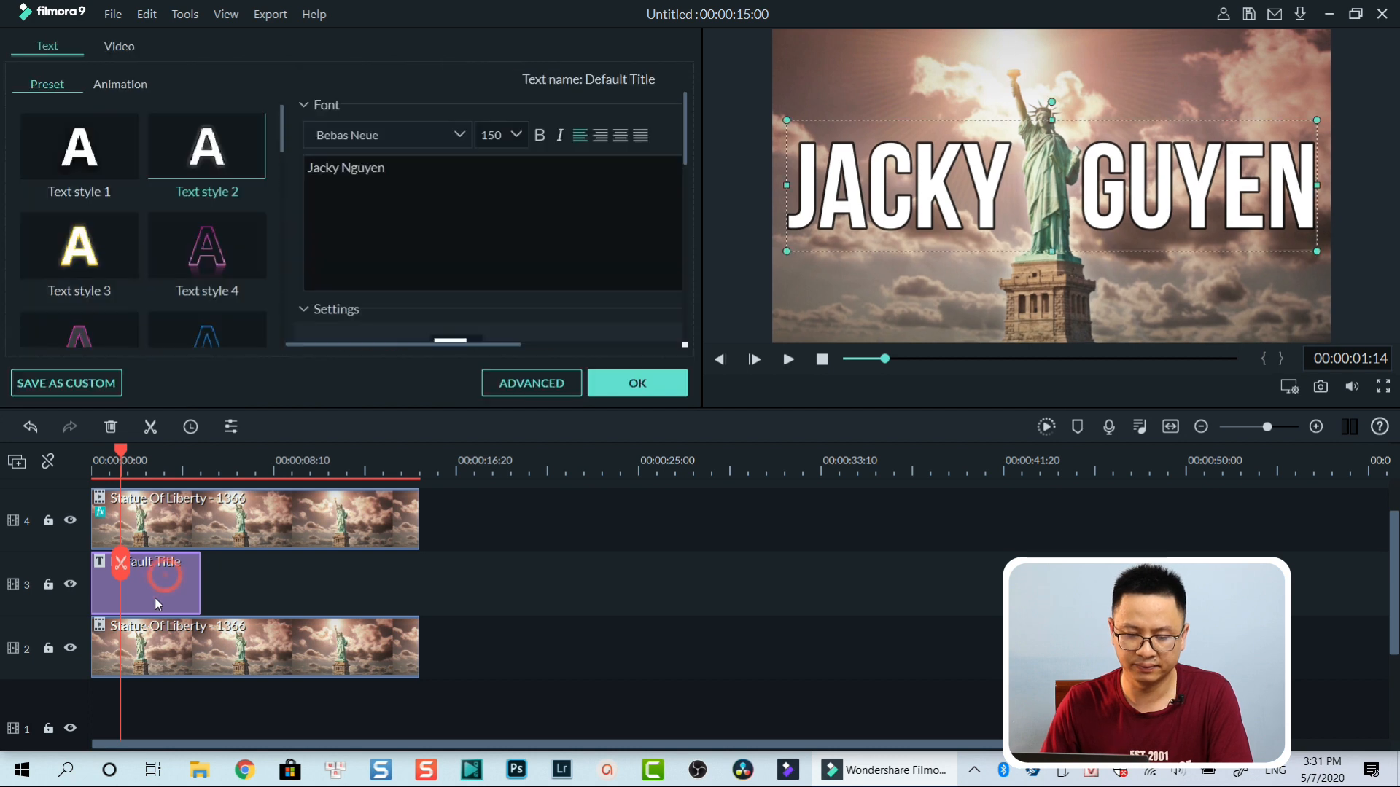
Apply the Left Roll animation preset to the title and confirm.
left_click(119, 85)
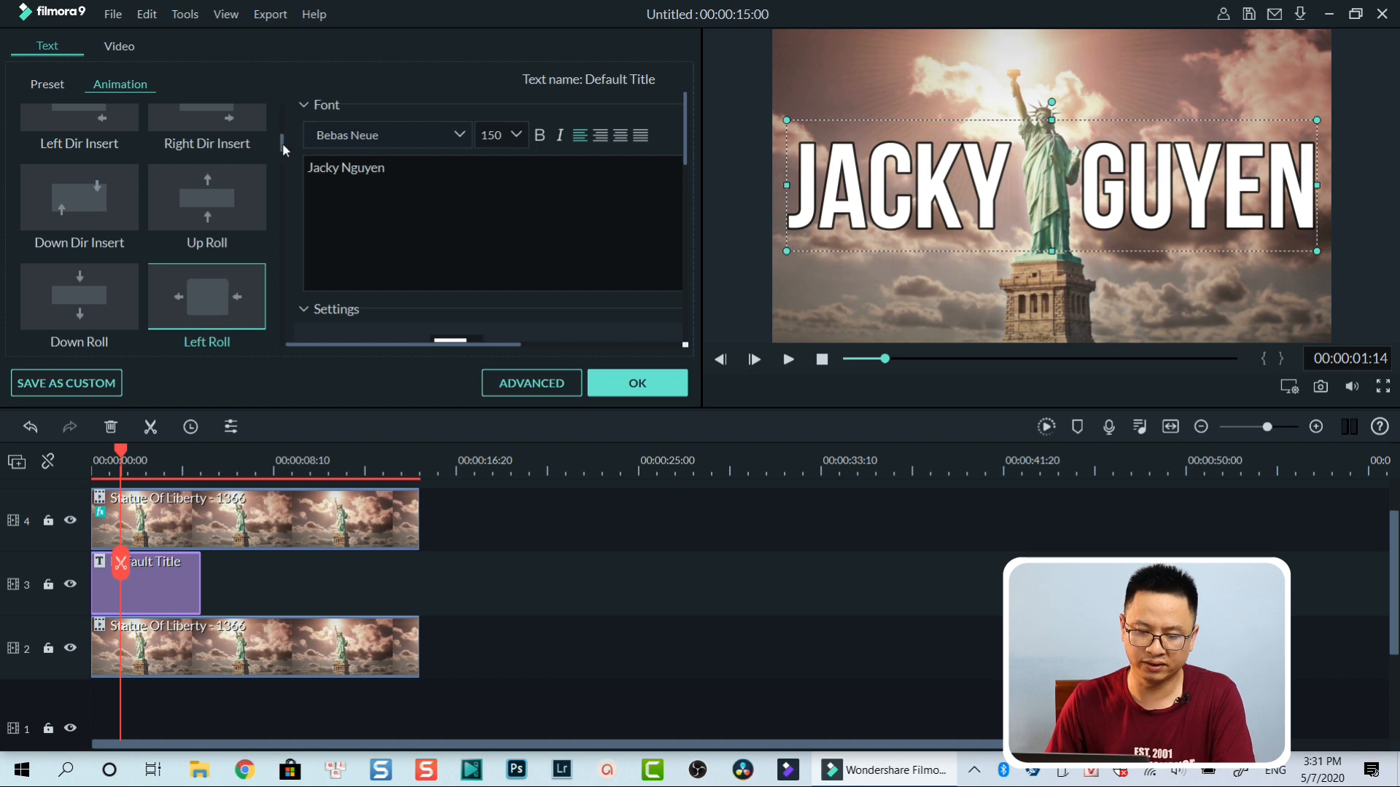
left_click_drag(282, 143, 282, 147)
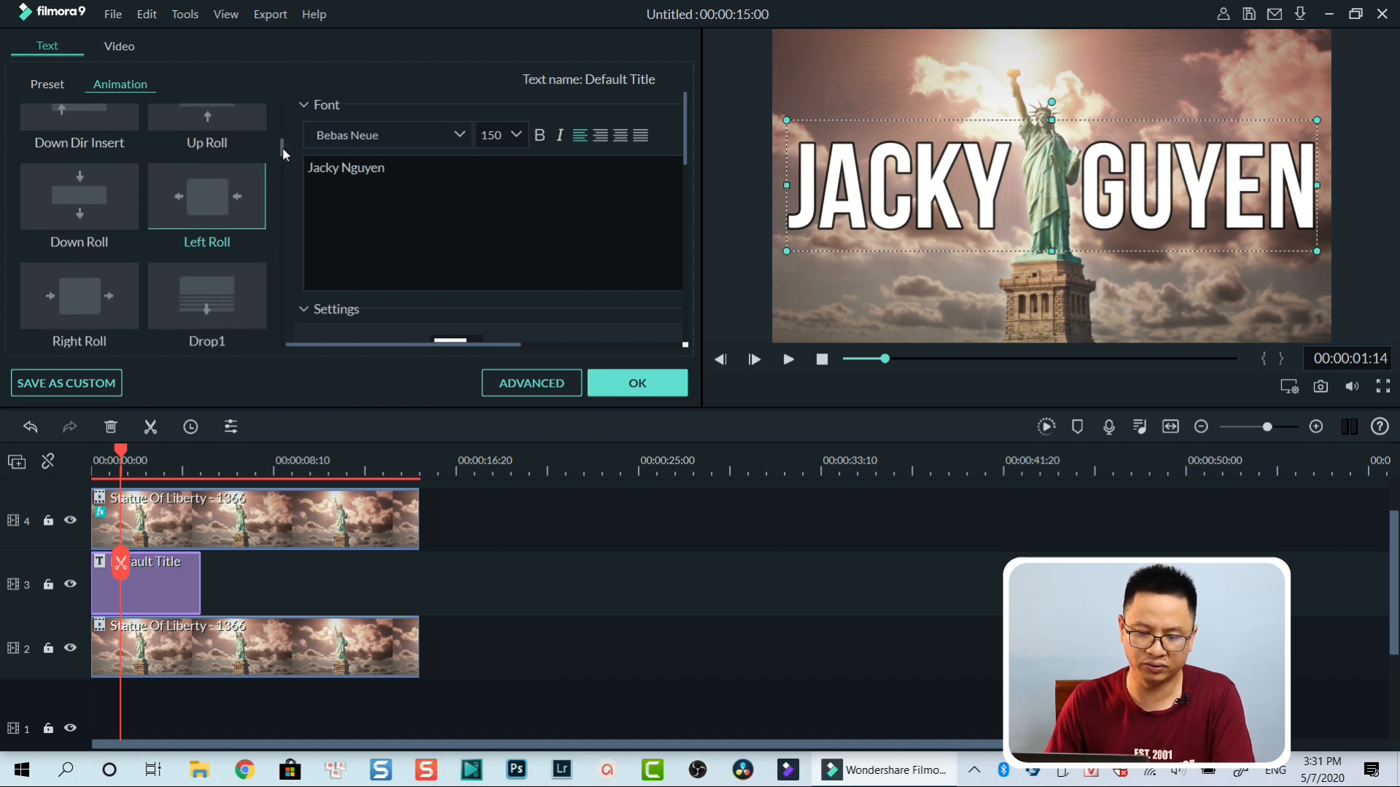
double_click(202, 209)
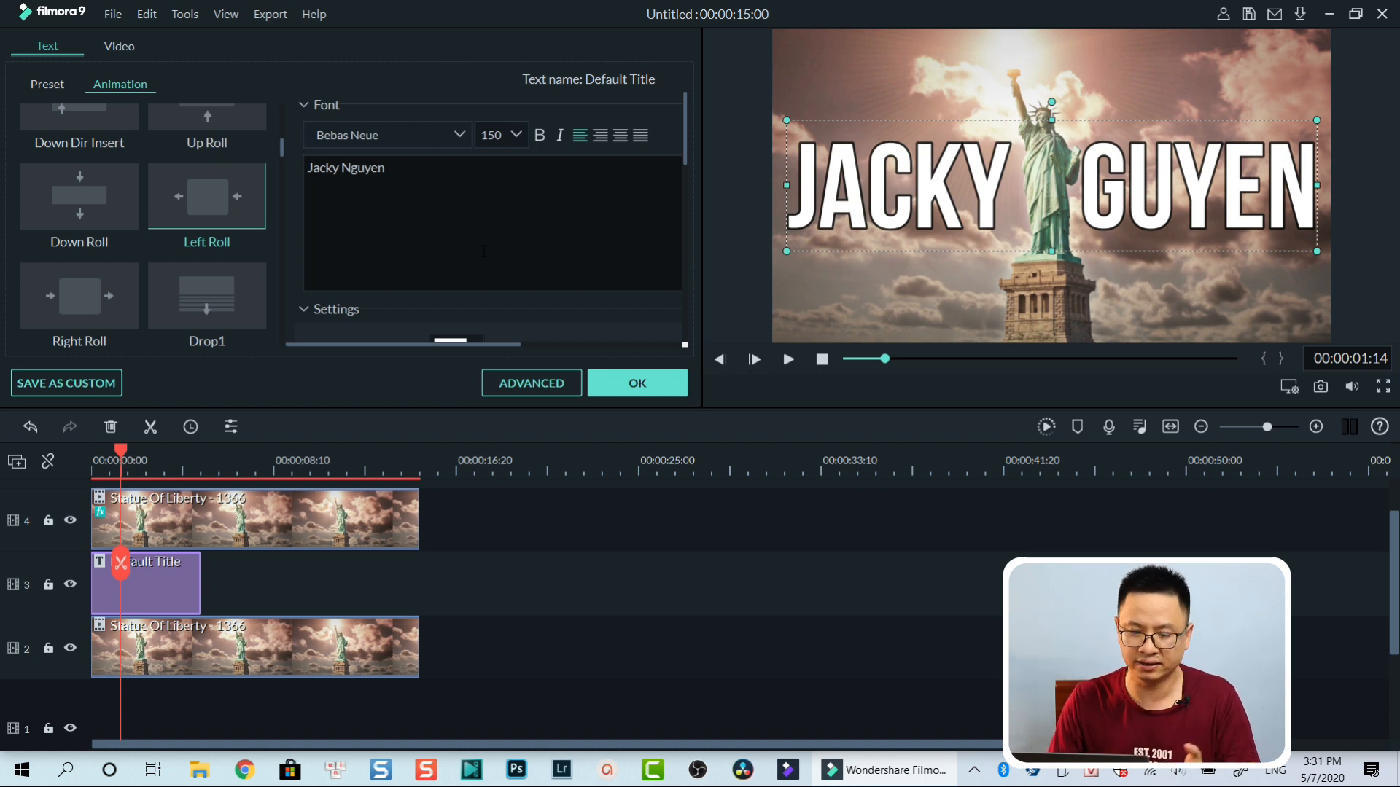
left_click(640, 392)
Lengthen the title clip to 00:00:05:28 and rewind the playhead to 00:00:00:00.
left_click_drag(201, 578, 220, 574)
left_click_drag(123, 455, 84, 467)
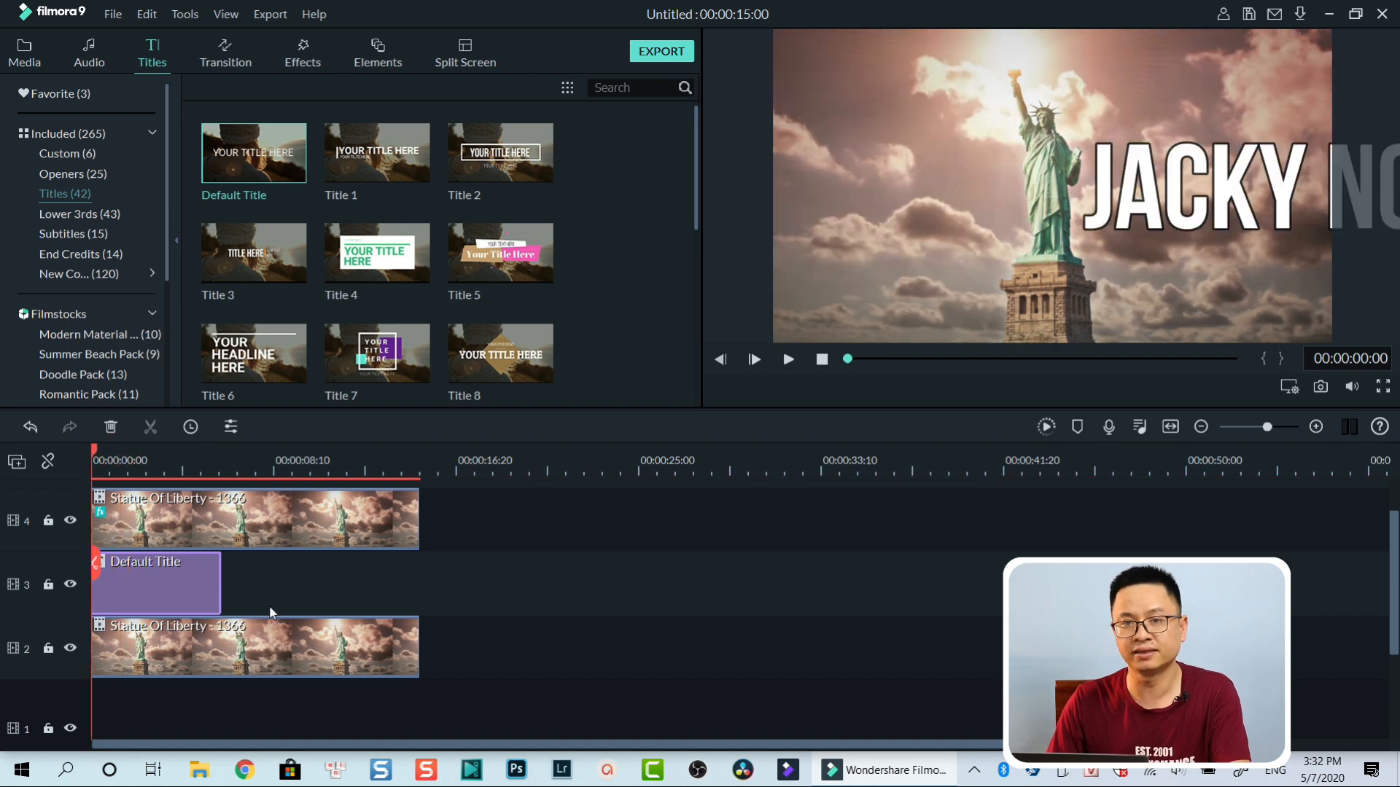